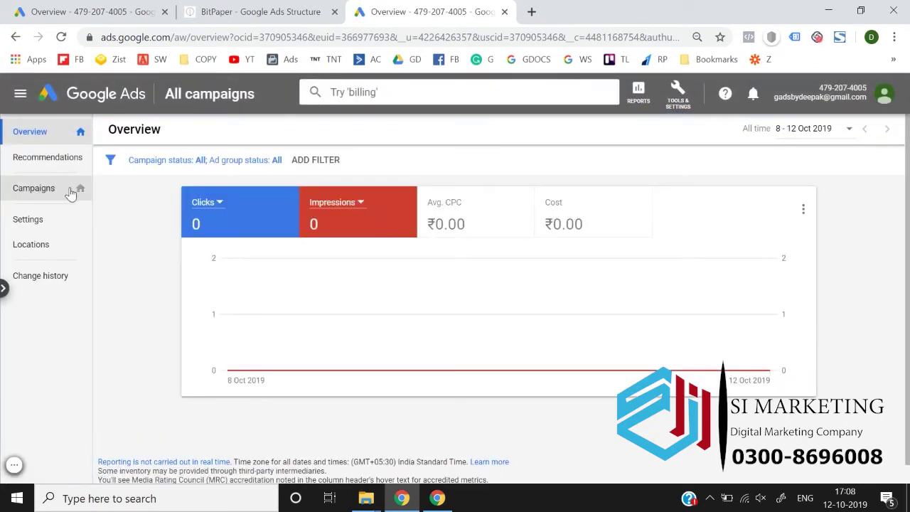
- Start a new campaign from the Campaigns page and choose to create it without a goal's guidance
left_click(63, 190)
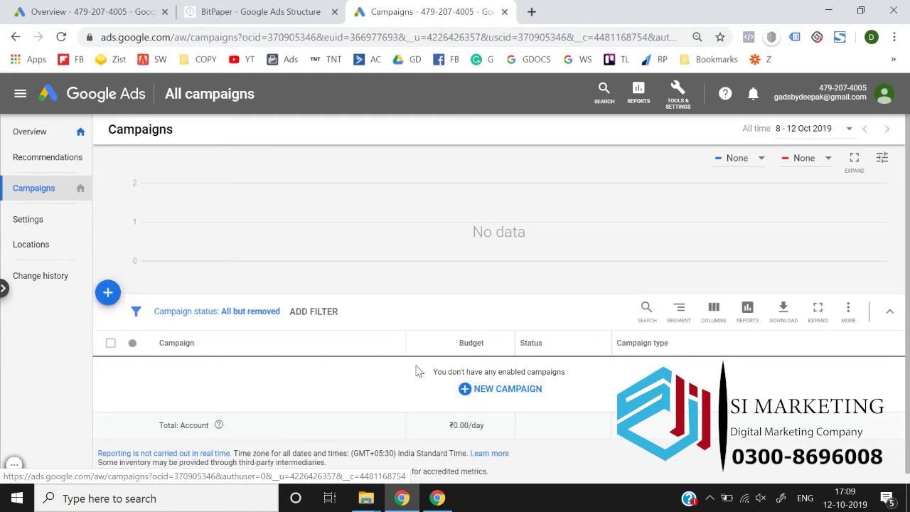
left_click(108, 293)
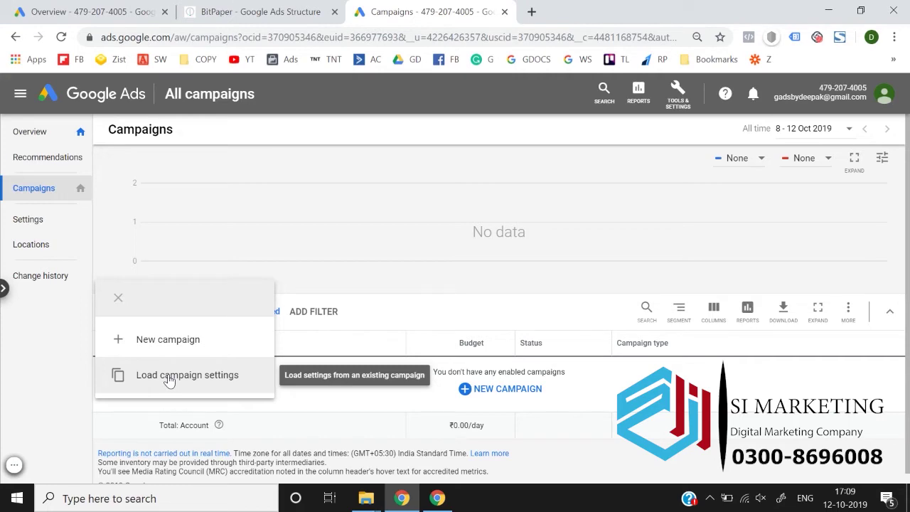
left_click(188, 338)
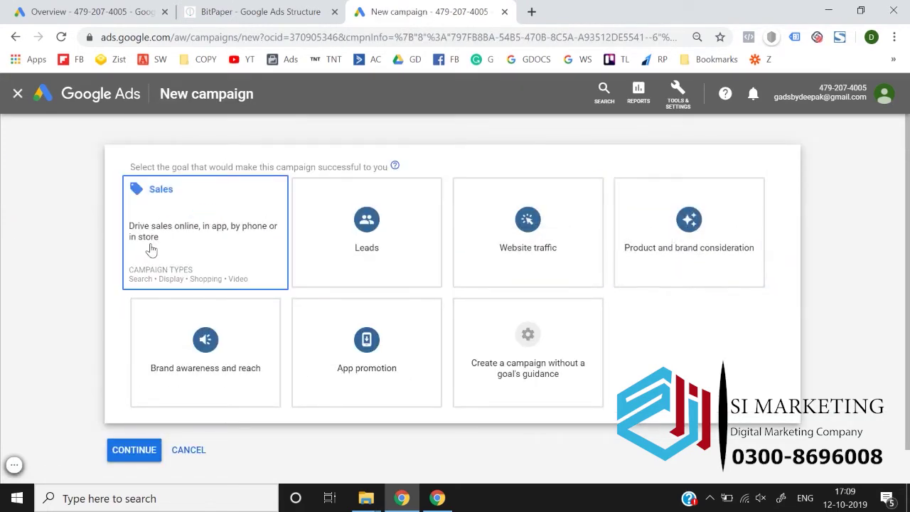
left_click(520, 363)
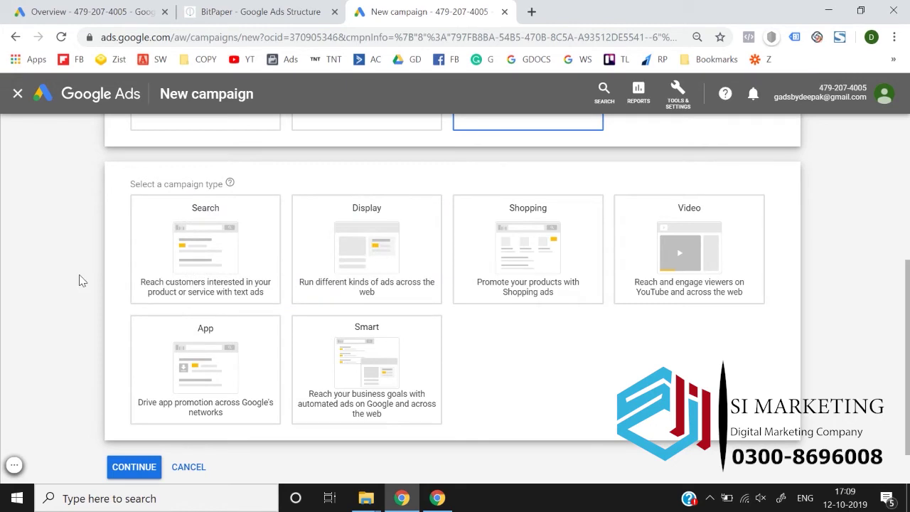
- Choose Search as the campaign type and look over the goal and desired-results options
left_click(192, 249)
left_click(191, 235)
scroll(34, 237, "up", 5)
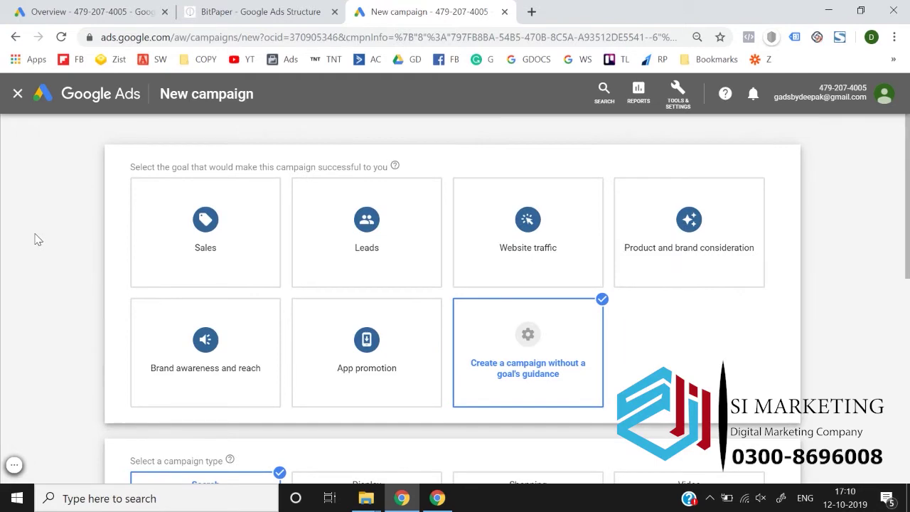
scroll(38, 240, "down", 5)
scroll(38, 239, "down", 2)
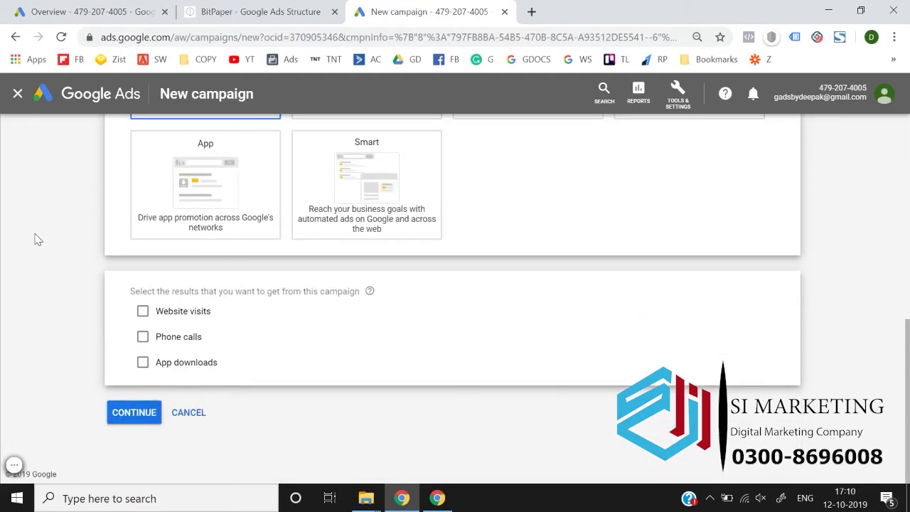
- Switch to the BitPaper whiteboard, handwrite "Campaign ⇒ goal select" and circle "goal select"
left_click(214, 9)
mouse_move(197, 155)
left_mouse_down()
mouse_move(264, 177)
mouse_move(321, 149)
mouse_move(327, 185)
mouse_move(372, 161)
mouse_move(467, 136)
mouse_move(465, 155)
mouse_move(520, 138)
mouse_move(585, 152)
mouse_move(696, 137)
left_mouse_up()
mouse_move(753, 105)
left_mouse_down()
mouse_move(462, 79)
mouse_move(473, 205)
mouse_move(737, 153)
mouse_move(734, 102)
left_mouse_up()
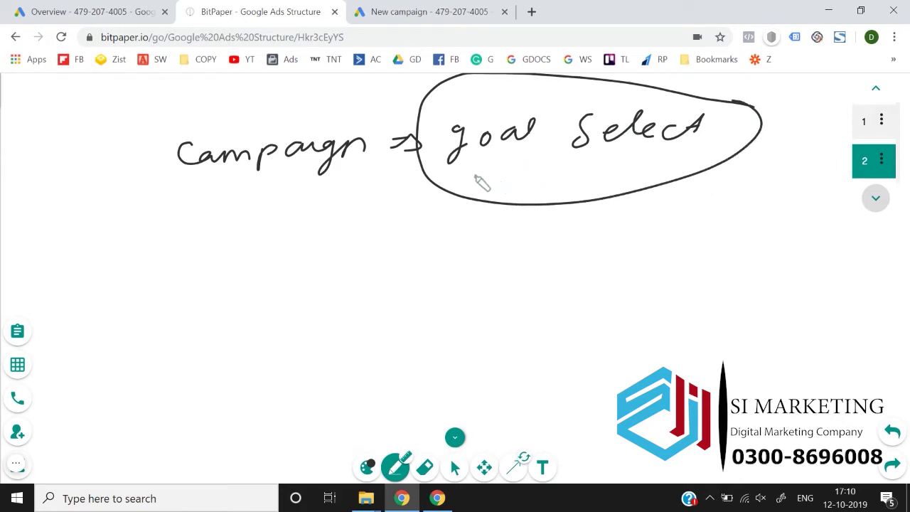
- Underline the word "goal", handwrite "Ad type select" below it and draw a loop around both phrases
left_click_drag(513, 165, 589, 148)
mouse_move(503, 196)
left_mouse_down()
mouse_move(583, 184)
mouse_move(610, 214)
mouse_move(674, 175)
mouse_move(810, 183)
mouse_move(810, 168)
left_mouse_up()
mouse_move(830, 197)
left_mouse_down()
mouse_move(501, 222)
mouse_move(498, 99)
mouse_move(816, 128)
left_mouse_up()
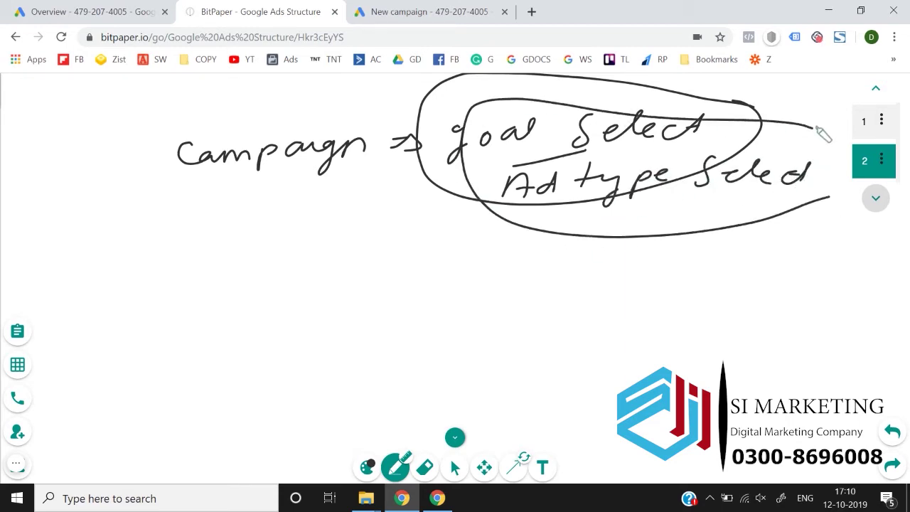
- Switch back to the new campaign in Google Ads and proceed to the Search campaign's settings
left_click(90, 8)
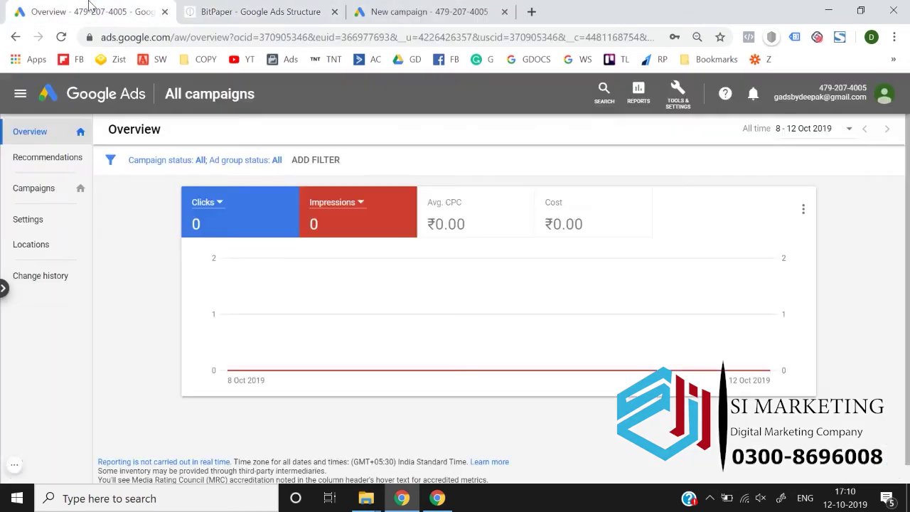
left_click(386, 8)
left_click(194, 199)
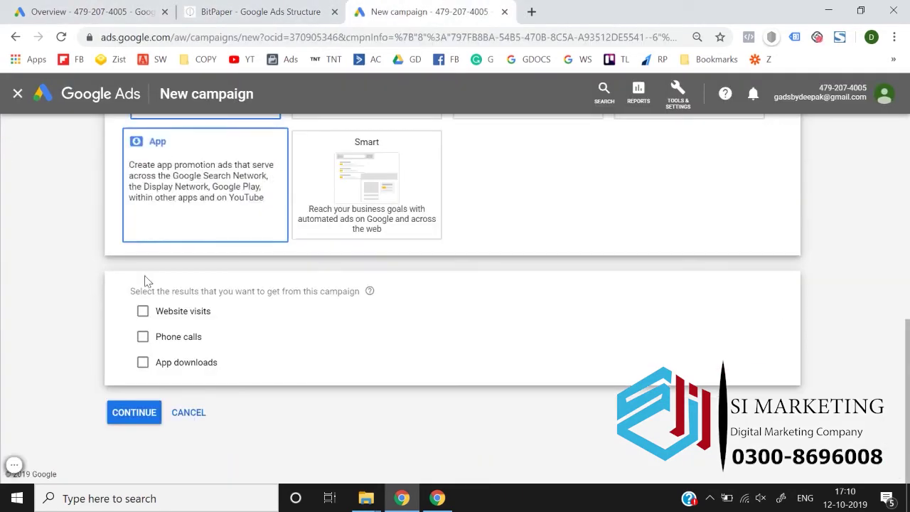
scroll(152, 351, "up", 3)
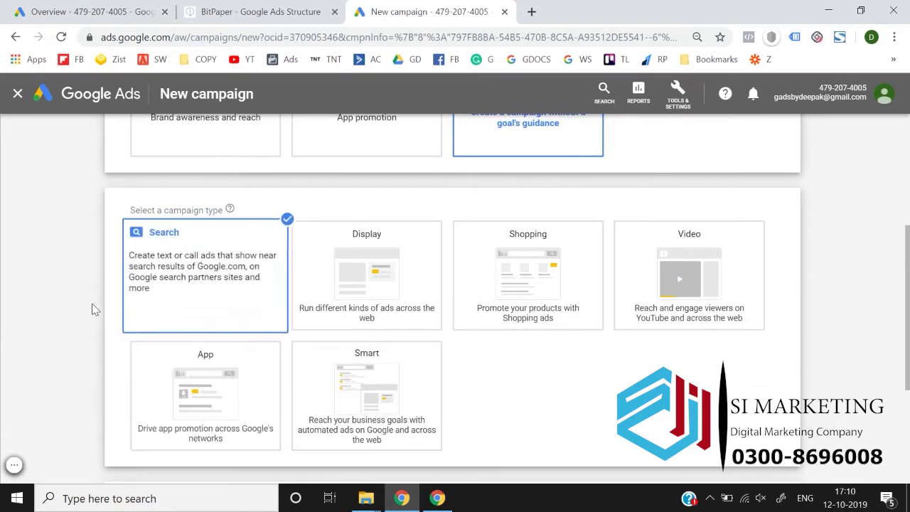
scroll(97, 303, "down", 3)
left_click(135, 414)
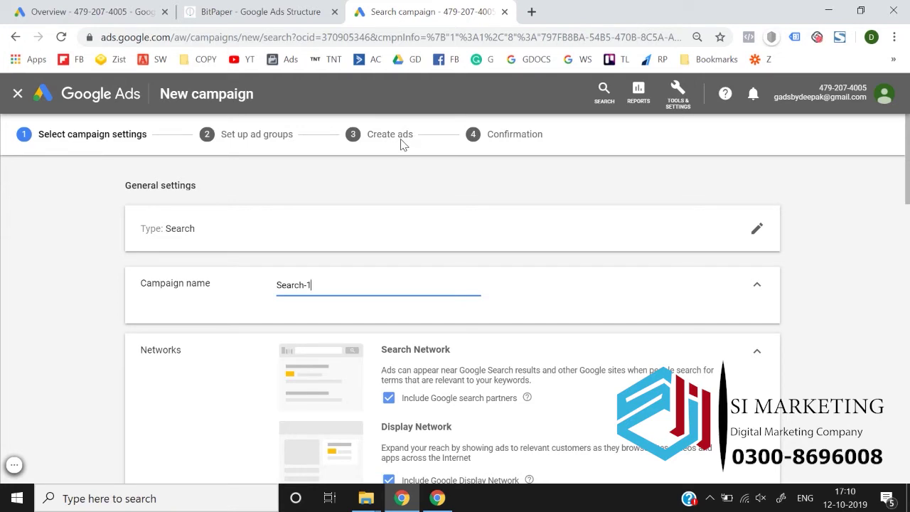
- On the BitPaper whiteboard, draw the hierarchy from "Campaign" down to "Ad group" and "Ads", linked by arrows
left_click(281, 7)
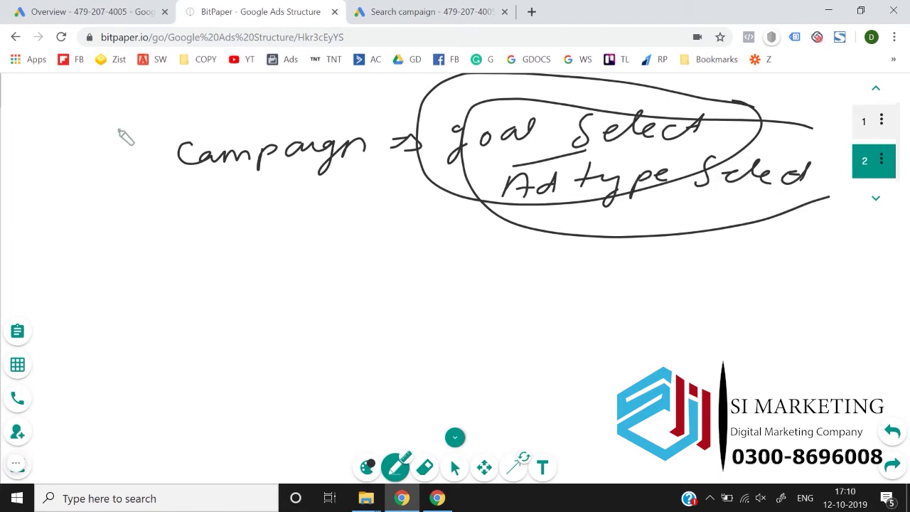
left_click_drag(239, 164, 237, 221)
mouse_move(223, 266)
left_mouse_down()
mouse_move(234, 239)
mouse_move(243, 266)
mouse_move(268, 239)
mouse_move(315, 265)
mouse_move(408, 247)
mouse_move(390, 261)
left_mouse_up()
mouse_move(262, 270)
left_mouse_down()
mouse_move(258, 301)
mouse_move(263, 291)
left_mouse_up()
mouse_move(256, 329)
left_mouse_down()
mouse_move(253, 343)
mouse_move(284, 345)
mouse_move(325, 319)
mouse_move(312, 314)
left_mouse_up()
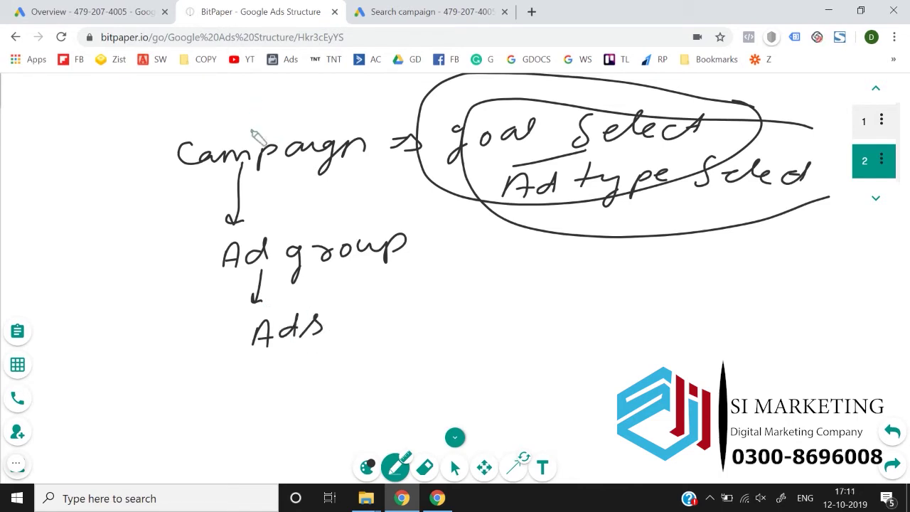
- Add more branching arrows from "Campaign" to "Ad group" and from "Ad group" to "Ads"
mouse_move(246, 162)
left_mouse_down()
mouse_move(213, 224)
mouse_move(264, 222)
left_mouse_up()
mouse_move(246, 158)
left_mouse_down()
mouse_move(295, 187)
mouse_move(283, 223)
mouse_move(291, 218)
left_mouse_up()
left_click_drag(261, 273, 234, 314)
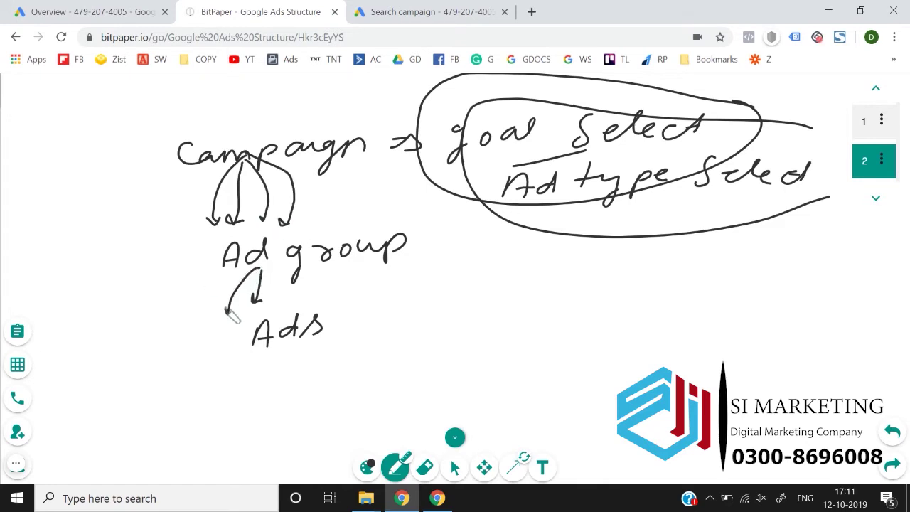
mouse_move(278, 264)
left_mouse_down()
mouse_move(288, 306)
mouse_move(317, 304)
mouse_move(310, 296)
left_mouse_up()
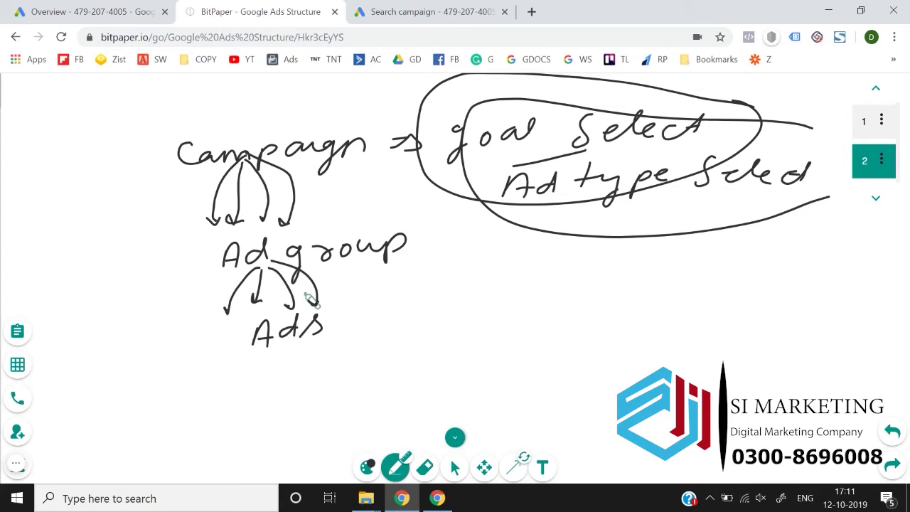
- Return to the Search campaign setup in Google Ads and expand the additional general settings below Networks
left_click(93, 12)
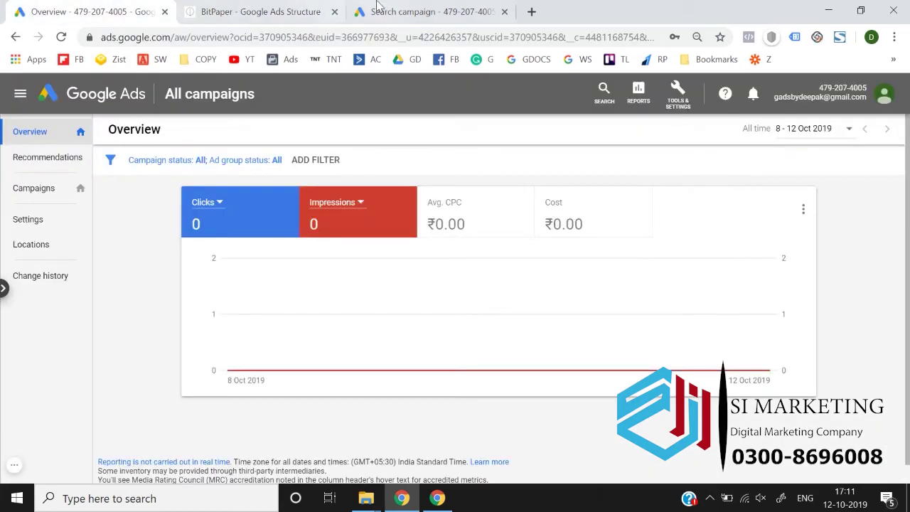
left_click(377, 7)
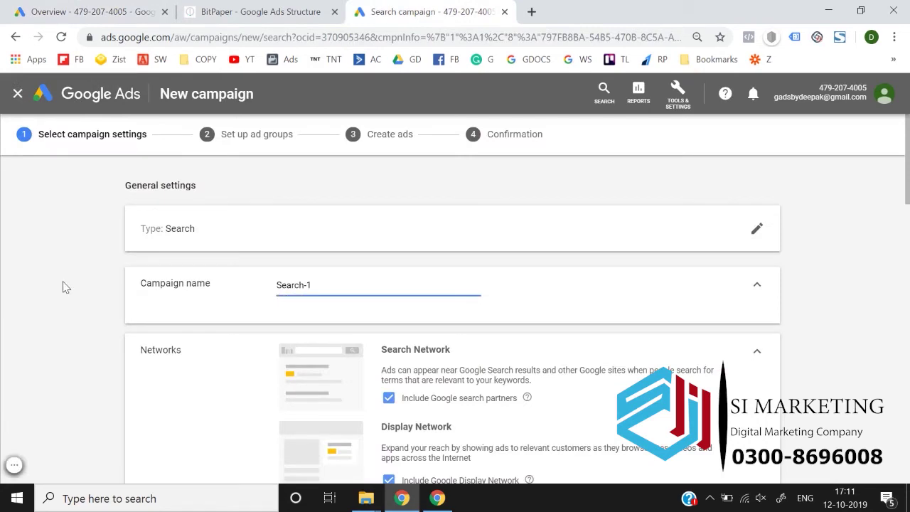
scroll(62, 287, "down", 2)
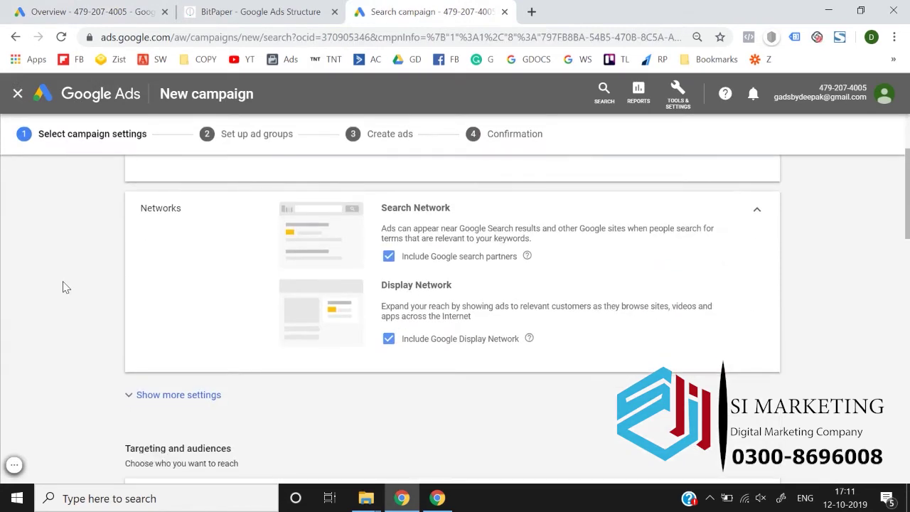
scroll(63, 286, "up", 2)
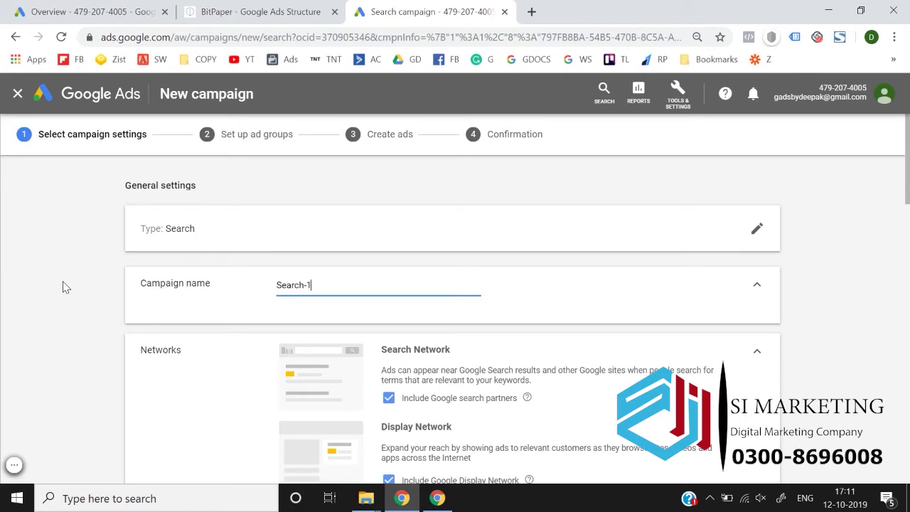
scroll(63, 286, "down", 6)
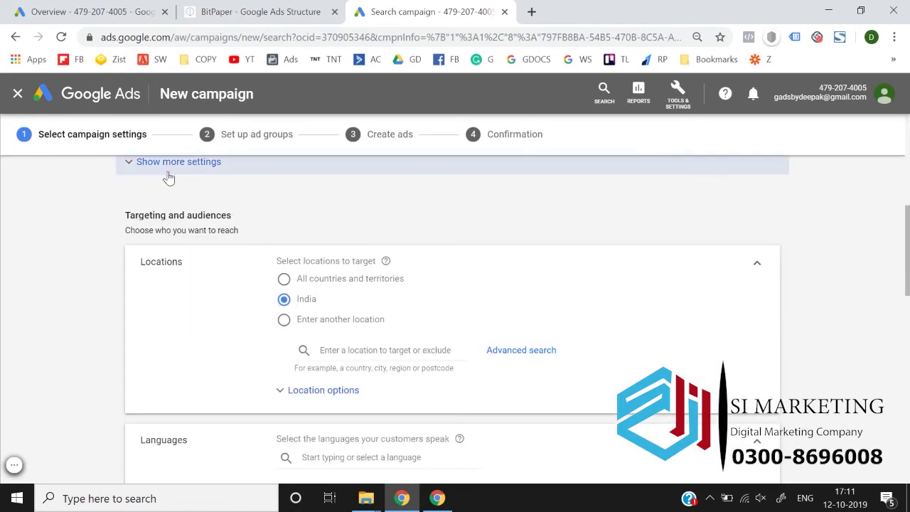
left_click(169, 174)
- Go through locations, languages, audiences, budget and bidding, and expand the additional settings below Bidding
scroll(78, 302, "down", 2)
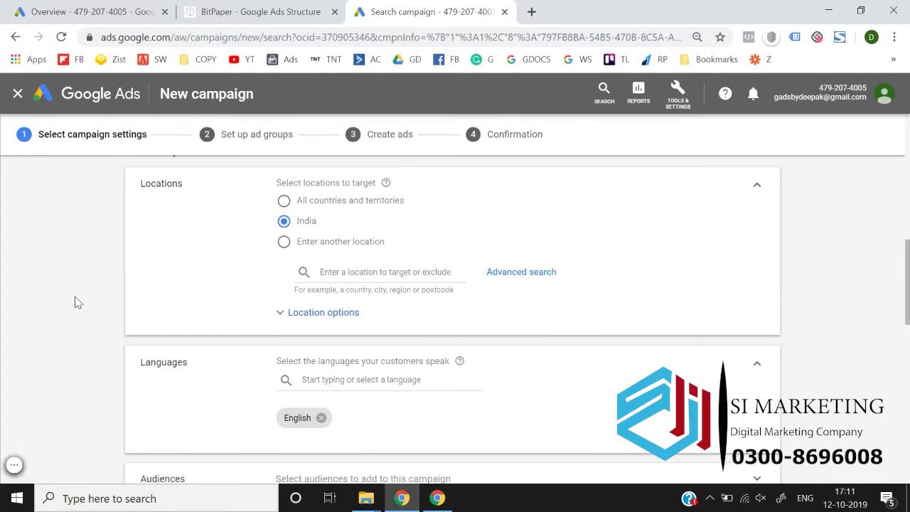
scroll(79, 302, "down", 2)
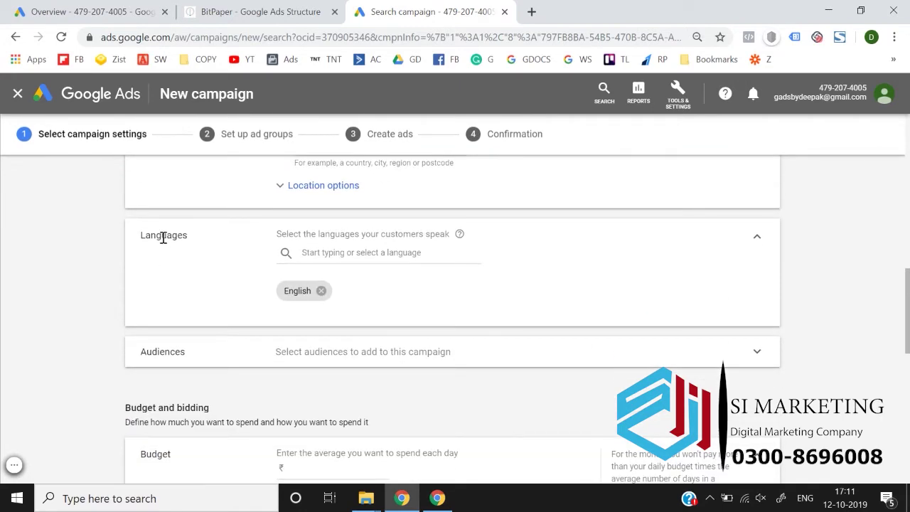
scroll(80, 325, "down", 1)
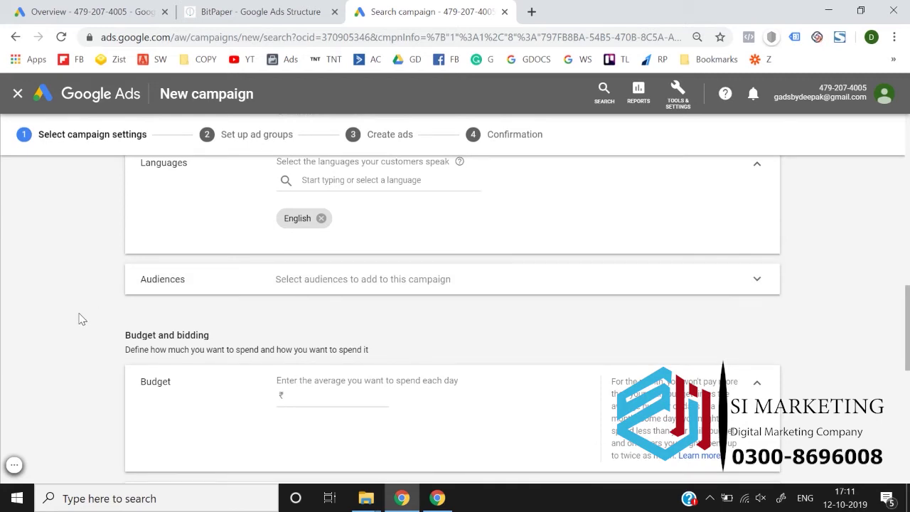
scroll(82, 319, "down", 1)
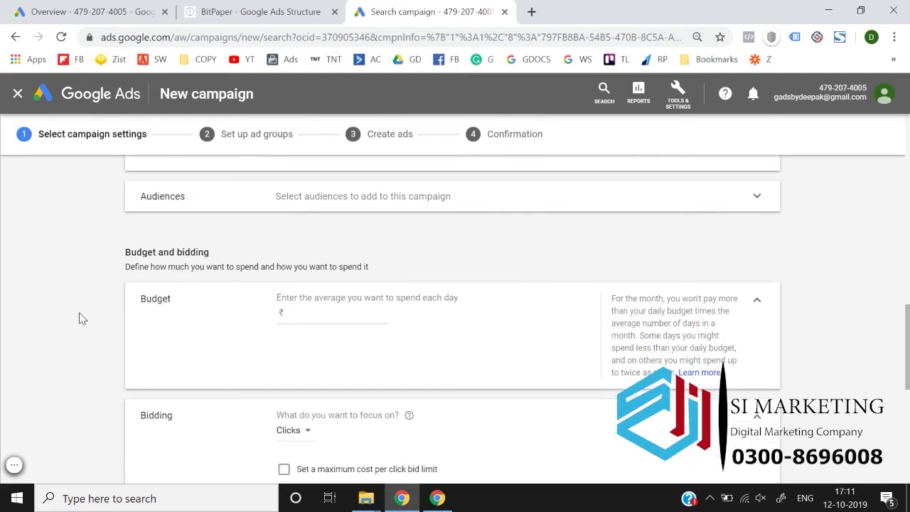
scroll(80, 319, "down", 2)
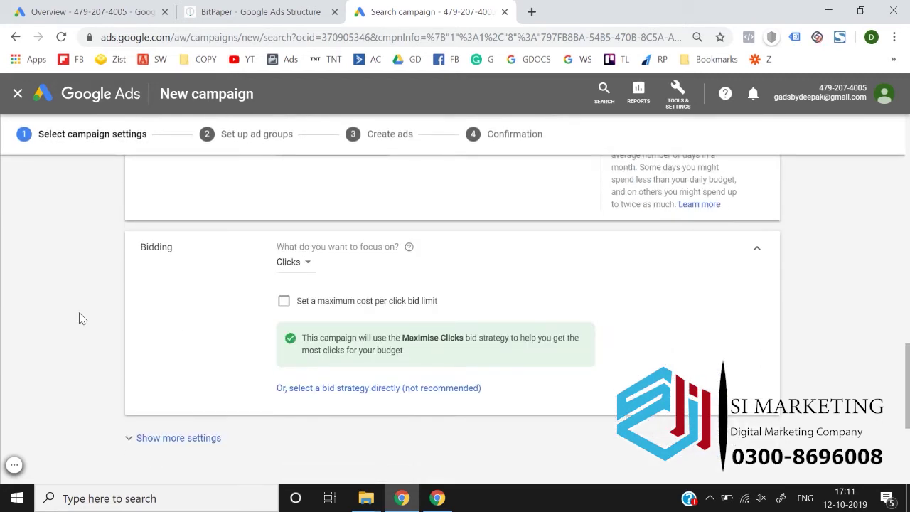
scroll(152, 248, "down", 2)
left_click(163, 263)
scroll(96, 292, "down", 1)
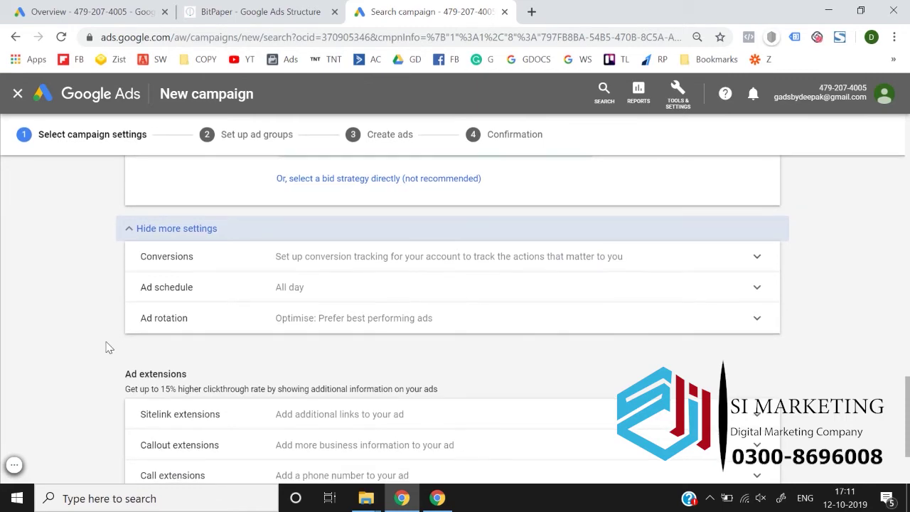
- Review the campaign settings from networks and start dates through targeting, budget and bidding to ad extensions
scroll(105, 347, "up", 12)
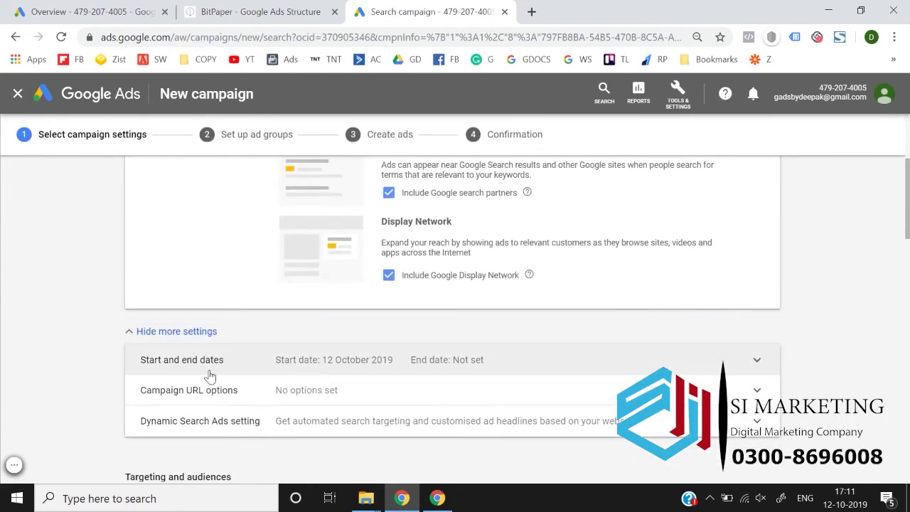
scroll(275, 376, "up", 3)
scroll(275, 376, "down", 6)
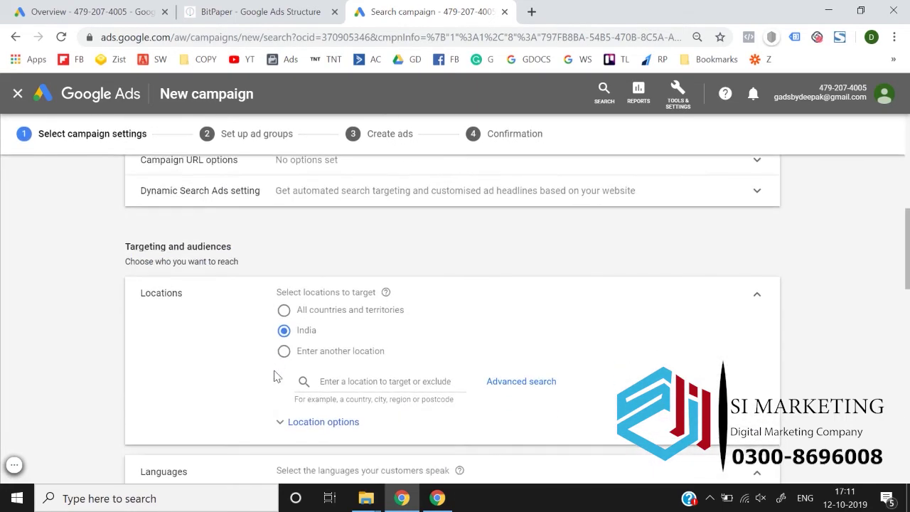
scroll(220, 219, "up", 1)
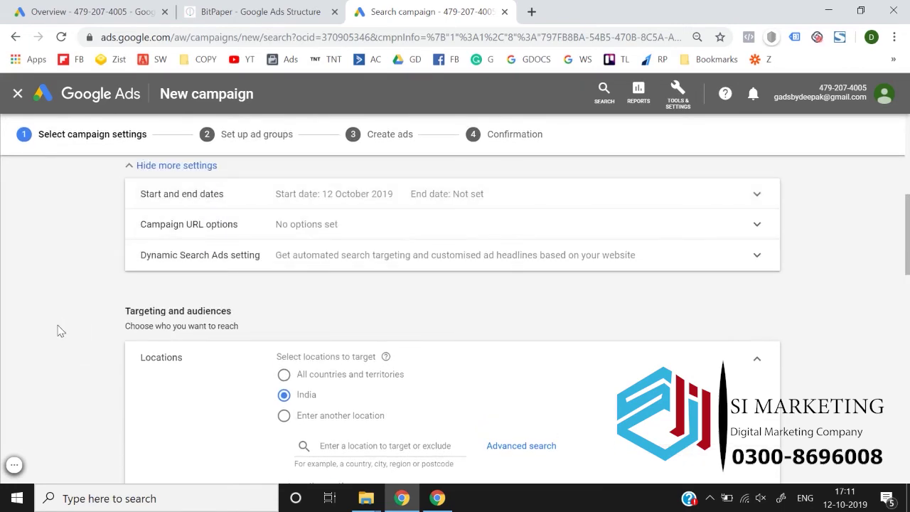
scroll(60, 330, "down", 3)
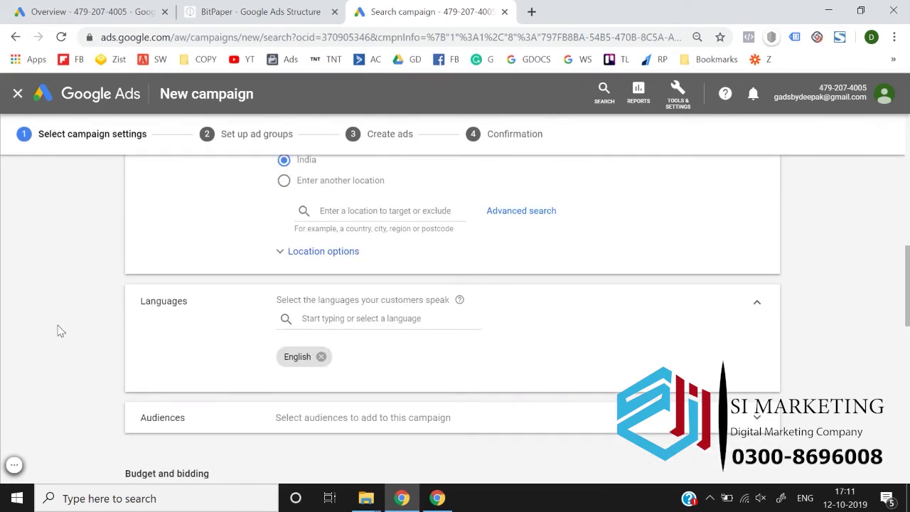
scroll(61, 330, "down", 7)
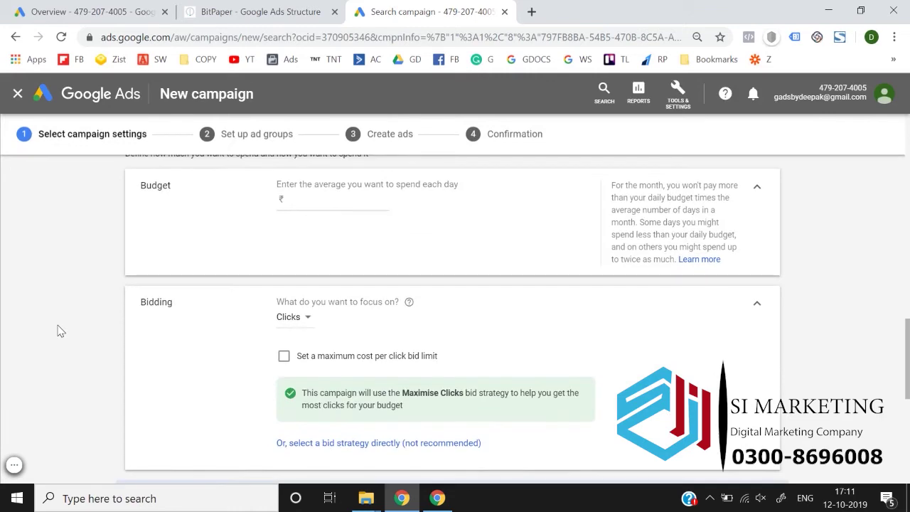
scroll(91, 336, "down", 4)
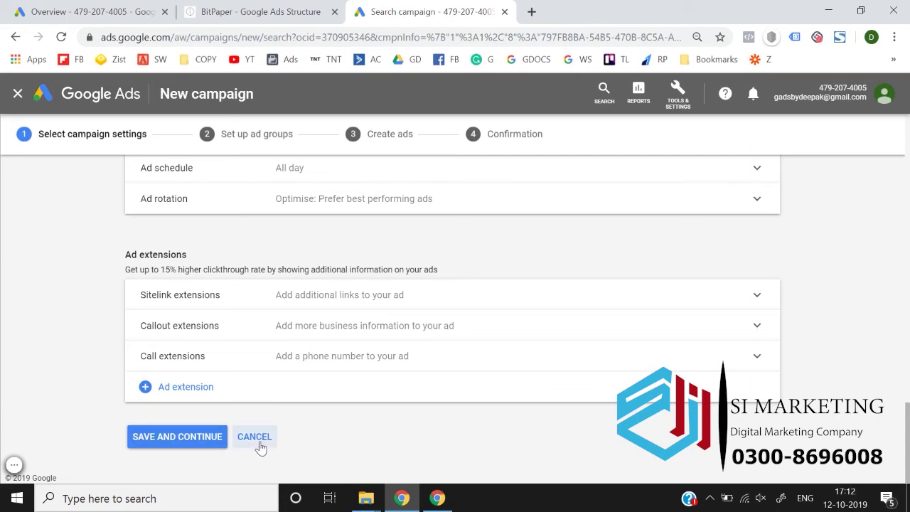
- Try to save the campaign settings, and enter an average daily budget of ₹123
left_click(201, 441)
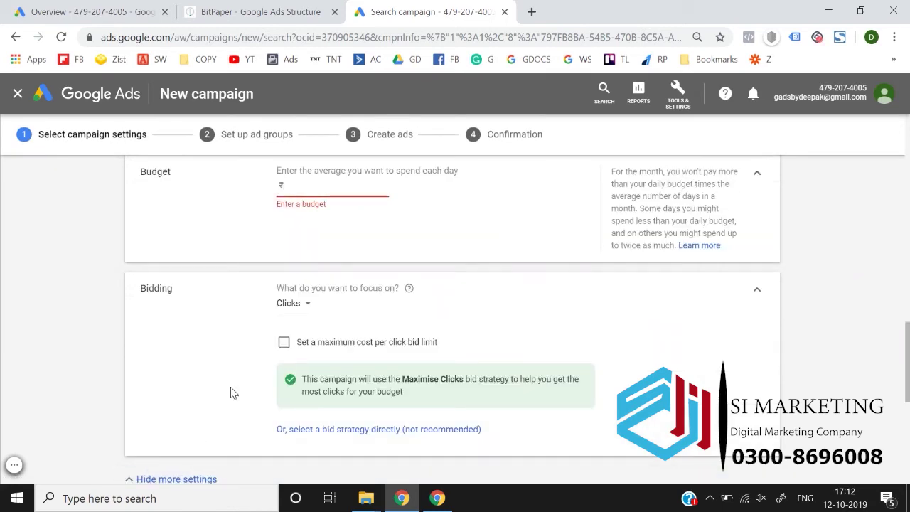
type("12")
type("0")
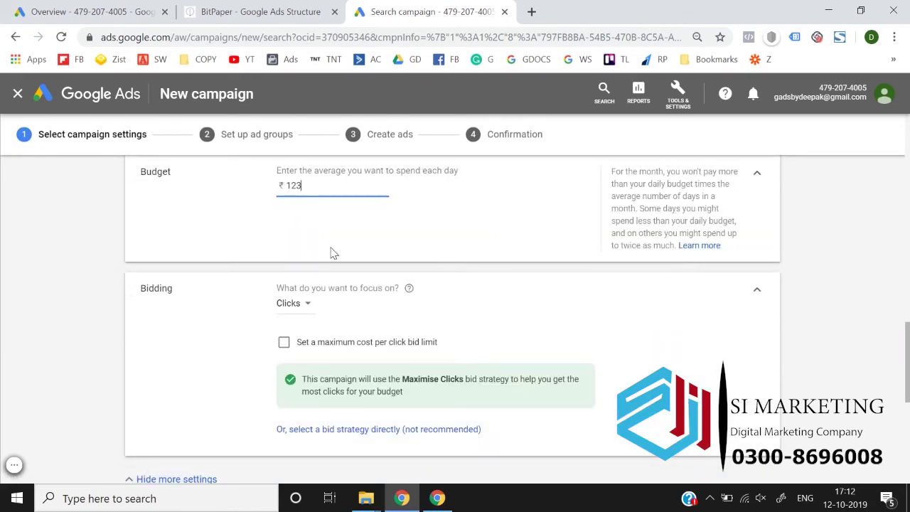
- Save the campaign settings and look over the ad group setup page down to the option for a new ad group
scroll(334, 253, "down", 10)
left_click(174, 441)
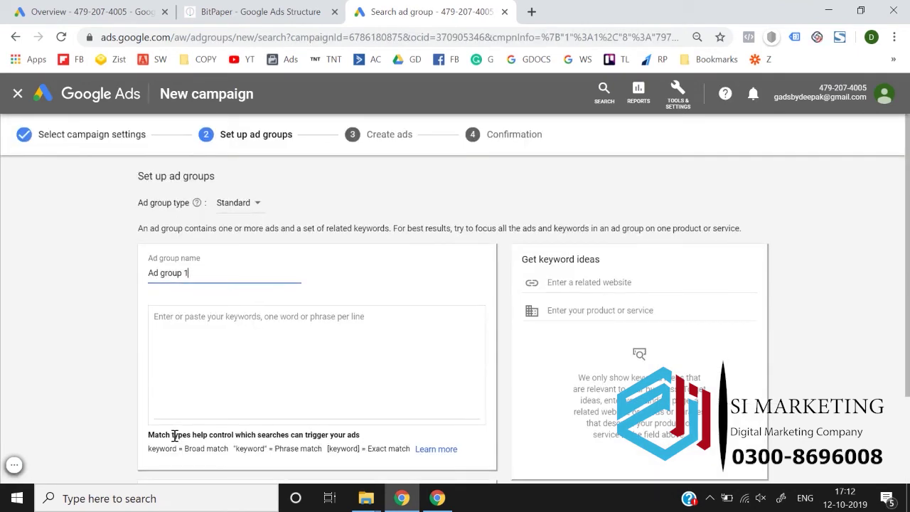
scroll(113, 313, "down", 2)
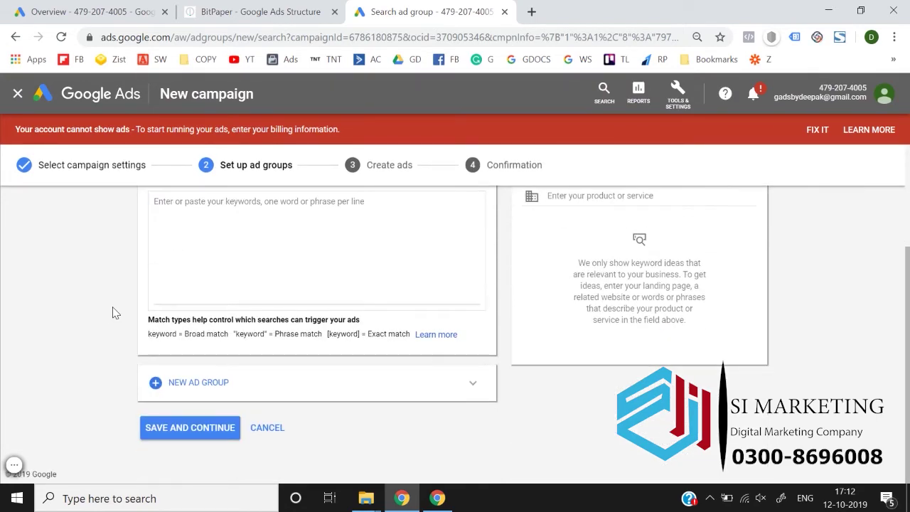
scroll(113, 313, "up", 2)
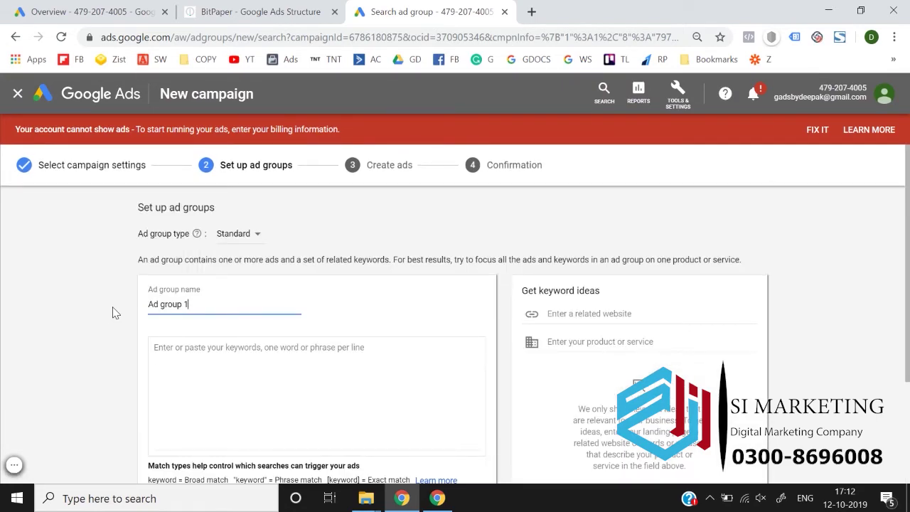
scroll(113, 313, "down", 2)
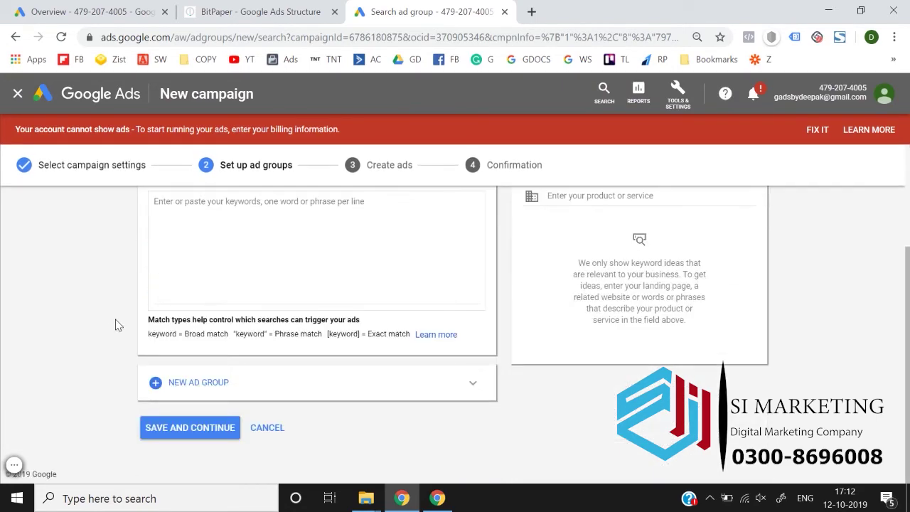
- Save the ad group without keywords and look over the new text ad fields and preview
left_click(184, 428)
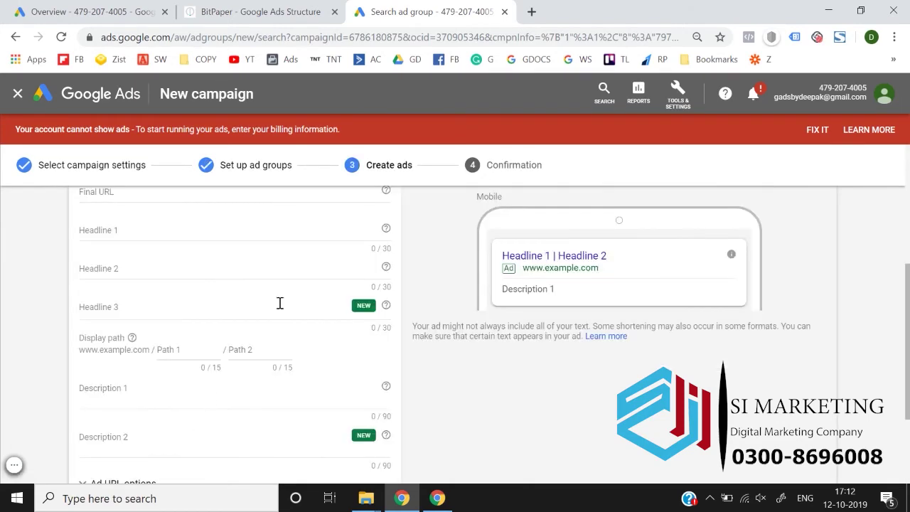
scroll(469, 377, "up", 4)
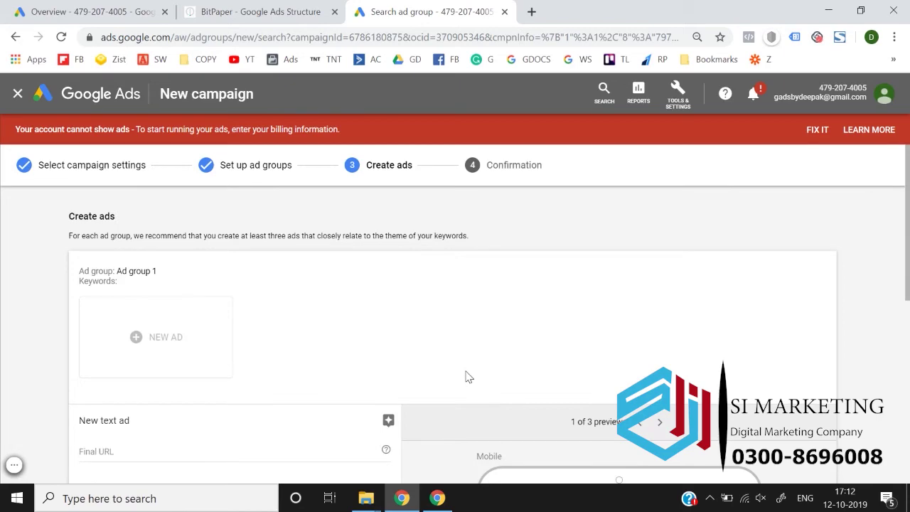
scroll(95, 167, "down", 5)
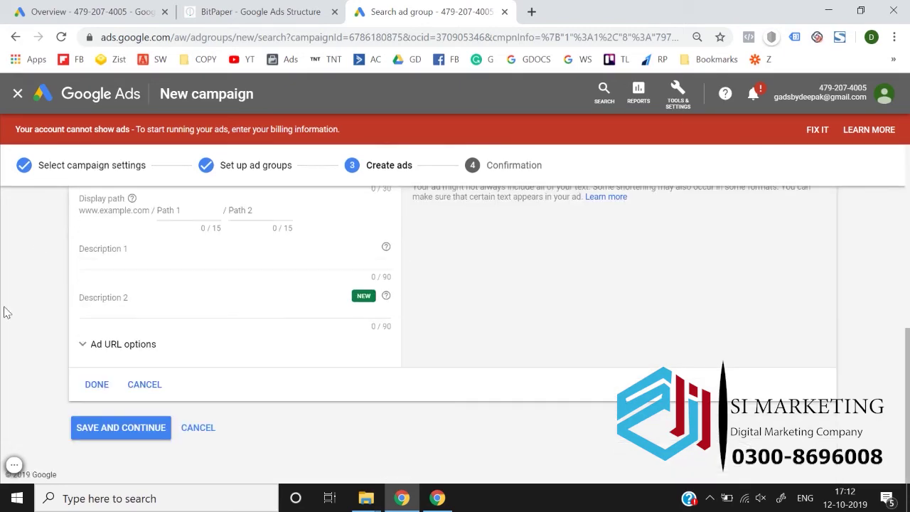
scroll(7, 312, "up", 8)
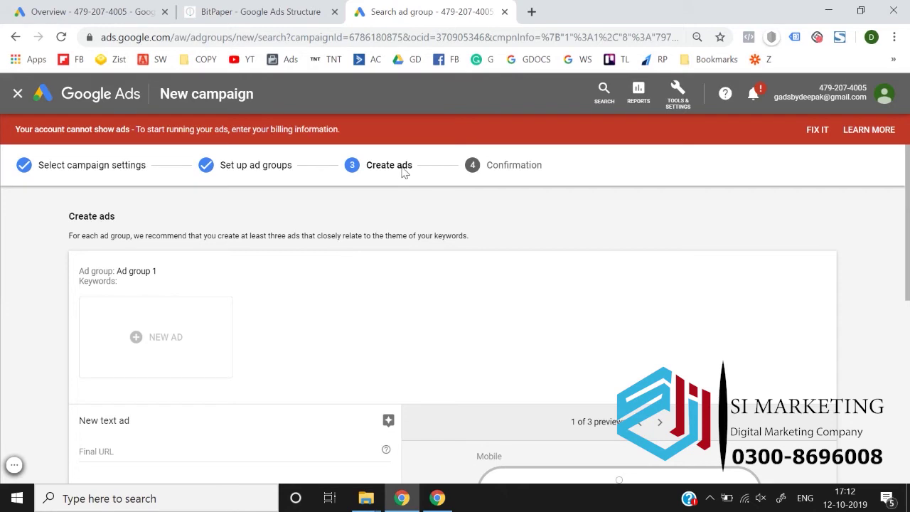
scroll(318, 267, "down", 3)
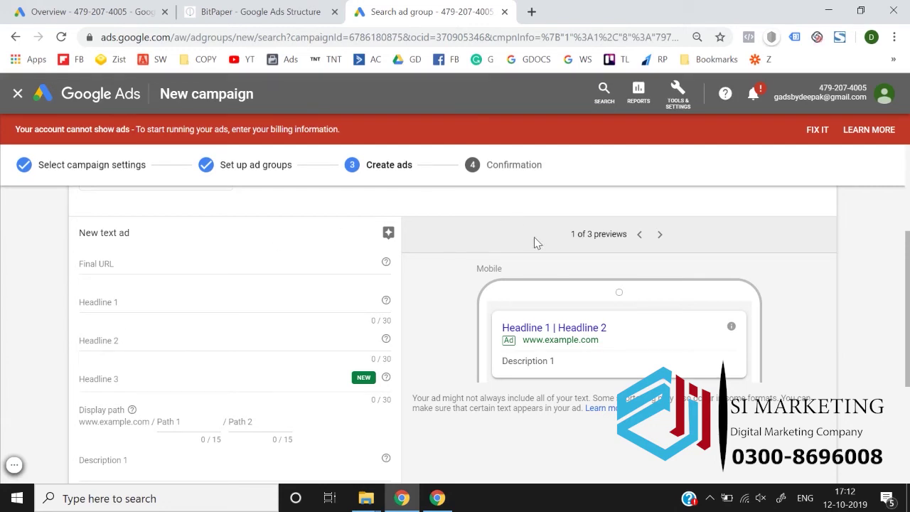
- Switch to the BitPaper whiteboard, write "protein" in front of the word Campaign and circle it
left_click(245, 12)
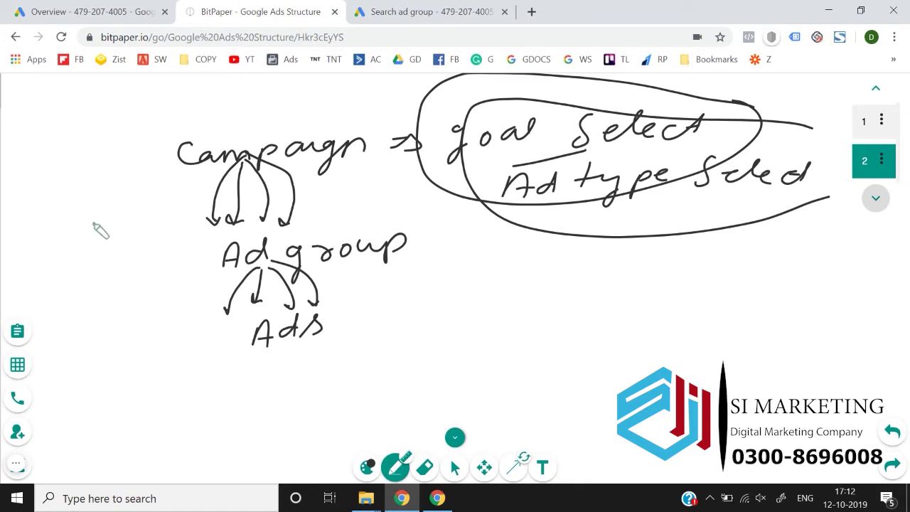
mouse_move(44, 165)
left_mouse_down()
mouse_move(110, 170)
mouse_move(147, 150)
mouse_move(177, 159)
left_mouse_up()
mouse_move(186, 121)
left_mouse_down()
mouse_move(45, 165)
mouse_move(183, 118)
left_mouse_up()
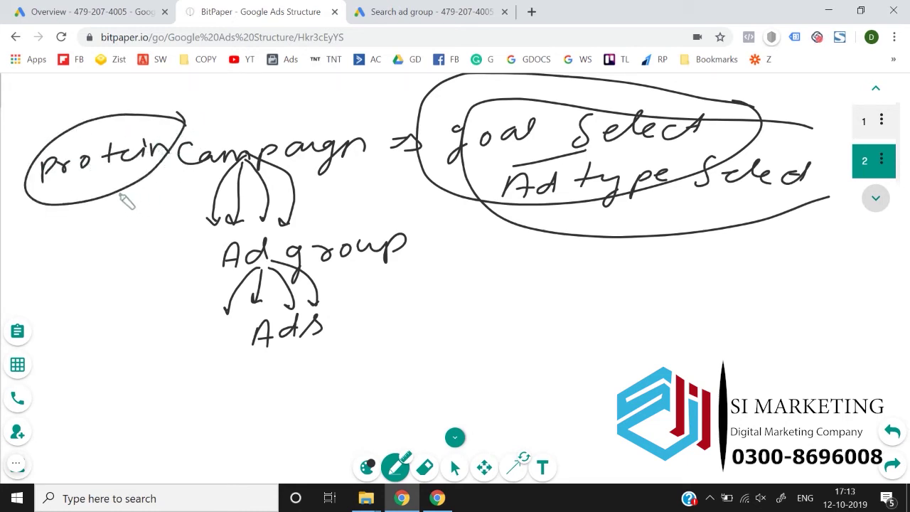
- Draw several arrows branching down from the circled "protein" and a long line beneath them
mouse_move(122, 189)
left_mouse_down()
mouse_move(68, 229)
mouse_move(65, 256)
mouse_move(122, 238)
mouse_move(138, 203)
mouse_move(165, 243)
left_mouse_up()
left_click_drag(121, 187, 46, 261)
left_click_drag(129, 185, 166, 246)
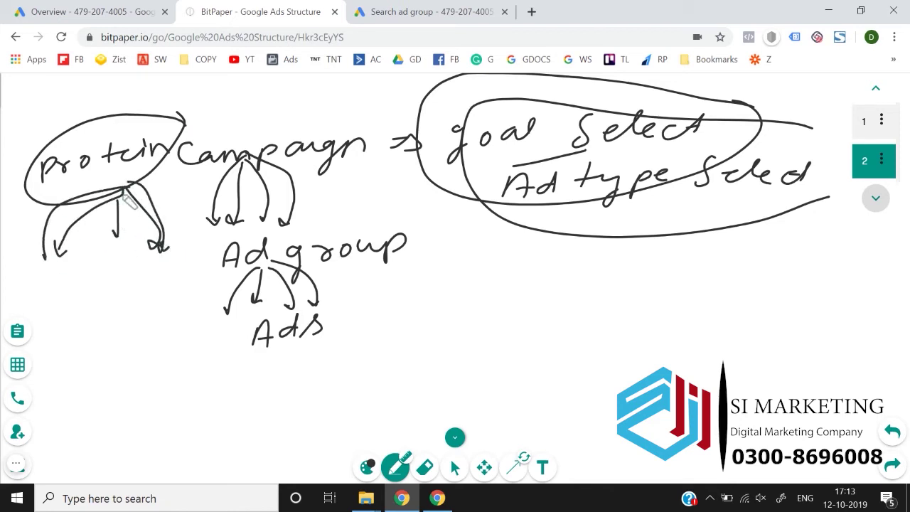
left_click_drag(124, 192, 100, 246)
left_click_drag(7, 282, 177, 254)
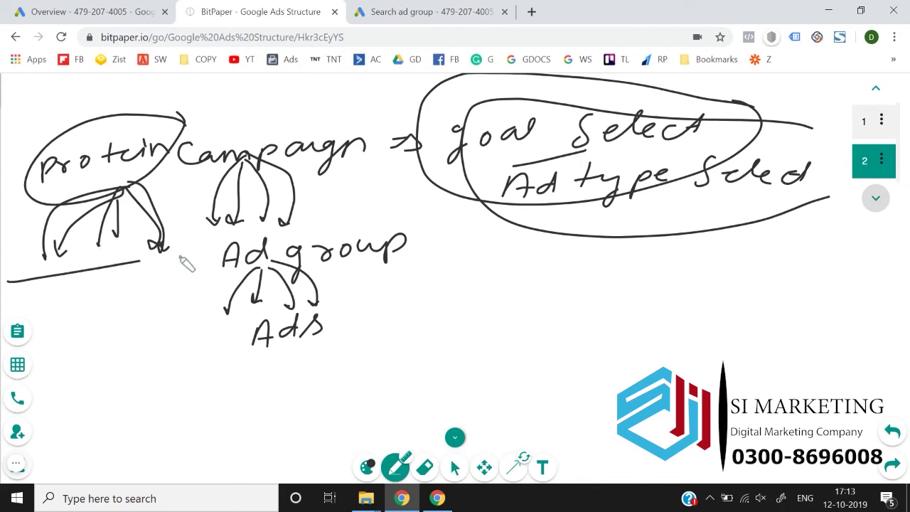
- Write "Ad group" under the line, with arrows branching down to a handwritten "Ads" and dashes beside it
left_click_drag(28, 302, 49, 295)
mouse_move(70, 292)
left_mouse_down()
mouse_move(96, 305)
mouse_move(126, 284)
left_mouse_up()
left_click_drag(129, 284, 189, 275)
mouse_move(100, 302)
left_mouse_down()
mouse_move(68, 330)
mouse_move(151, 328)
mouse_move(181, 307)
mouse_move(41, 326)
mouse_move(72, 331)
left_mouse_up()
mouse_move(80, 337)
left_mouse_down()
mouse_move(71, 351)
mouse_move(83, 356)
left_mouse_up()
left_click_drag(86, 357, 95, 357)
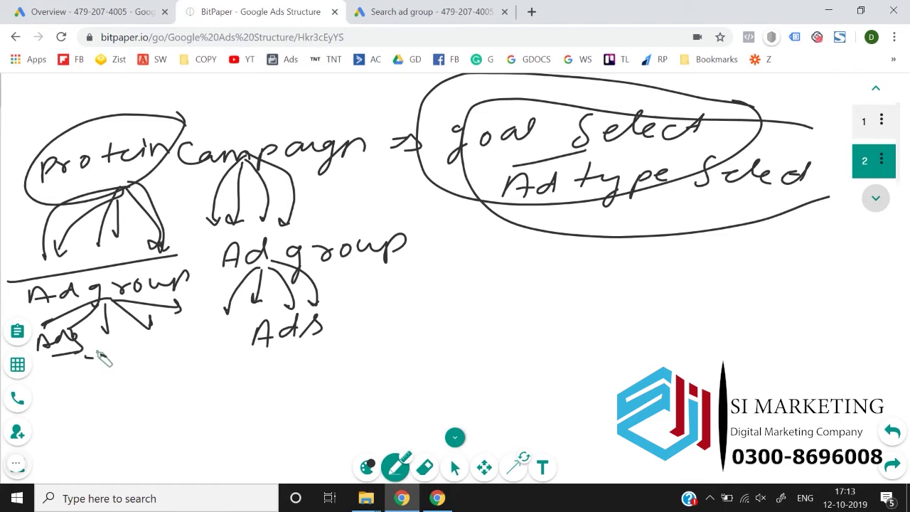
- Add a third whiteboard page and sketch a circled 1000 with a down arrow, a circled 100% and a small circle below
left_click(86, 12)
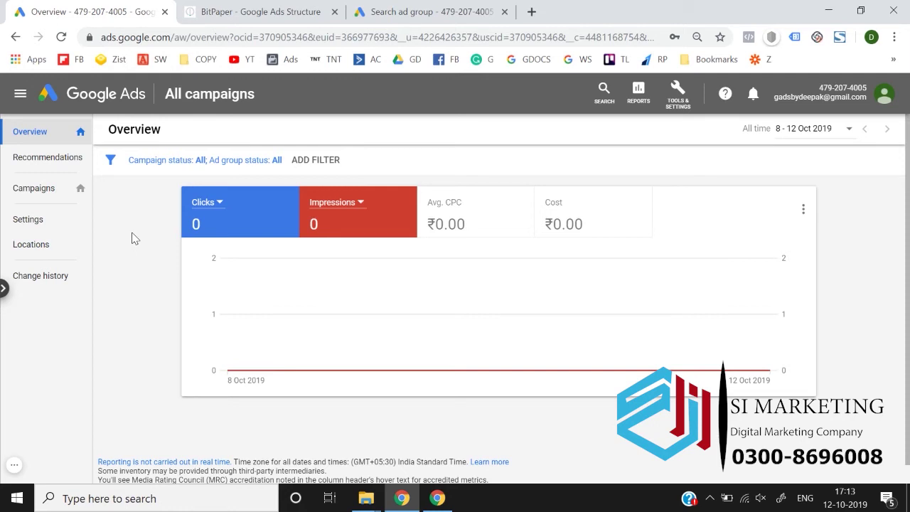
left_click(316, 7)
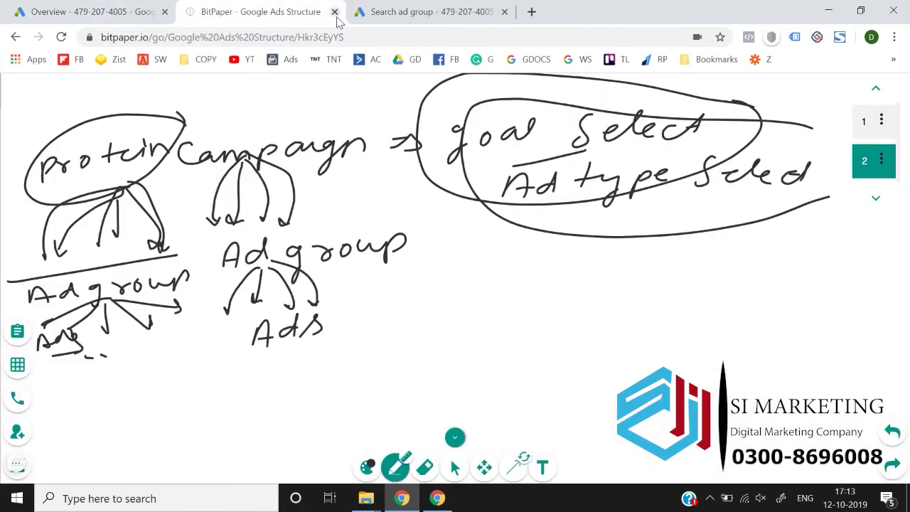
left_click(875, 201)
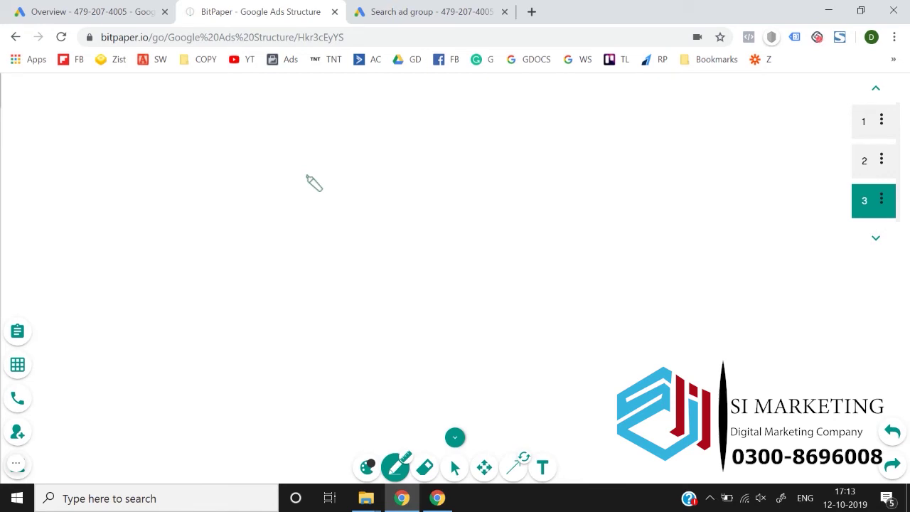
mouse_move(217, 137)
left_mouse_down()
mouse_move(217, 155)
mouse_move(256, 150)
mouse_move(289, 128)
mouse_move(276, 173)
mouse_move(286, 192)
mouse_move(345, 211)
mouse_move(376, 192)
mouse_move(402, 200)
left_mouse_up()
left_click(404, 198)
mouse_move(403, 153)
left_mouse_down()
mouse_move(432, 207)
mouse_move(416, 175)
left_mouse_up()
mouse_move(353, 248)
left_mouse_down()
mouse_move(330, 269)
mouse_move(348, 329)
mouse_move(352, 311)
left_mouse_up()
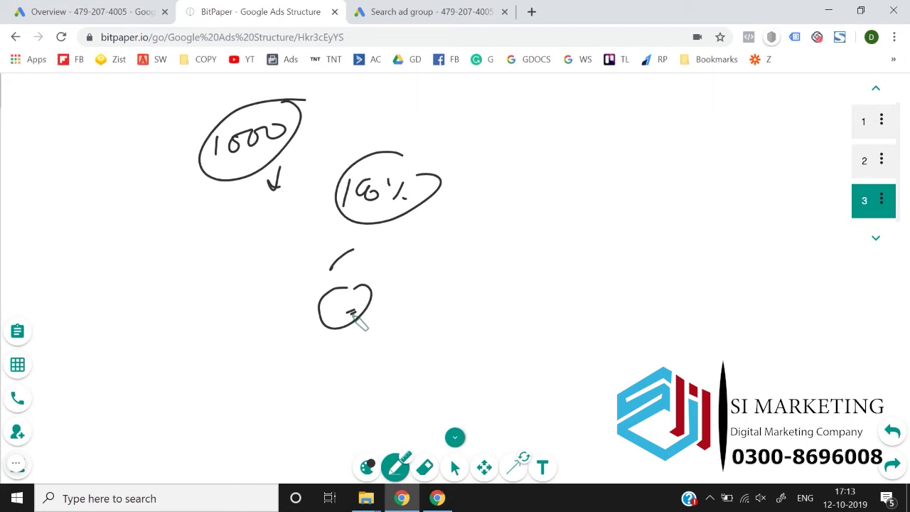
- Switch to the Google Ads account overview and open the billing settings
left_click(93, 11)
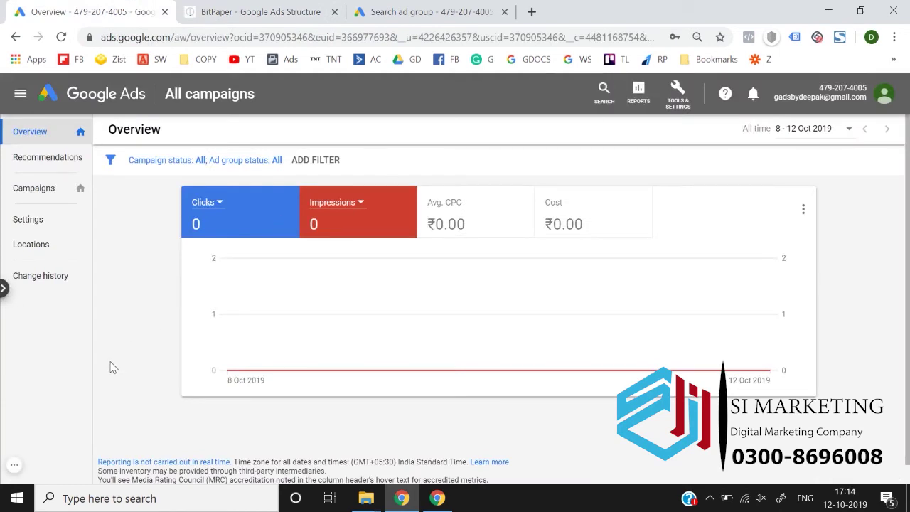
left_click(688, 106)
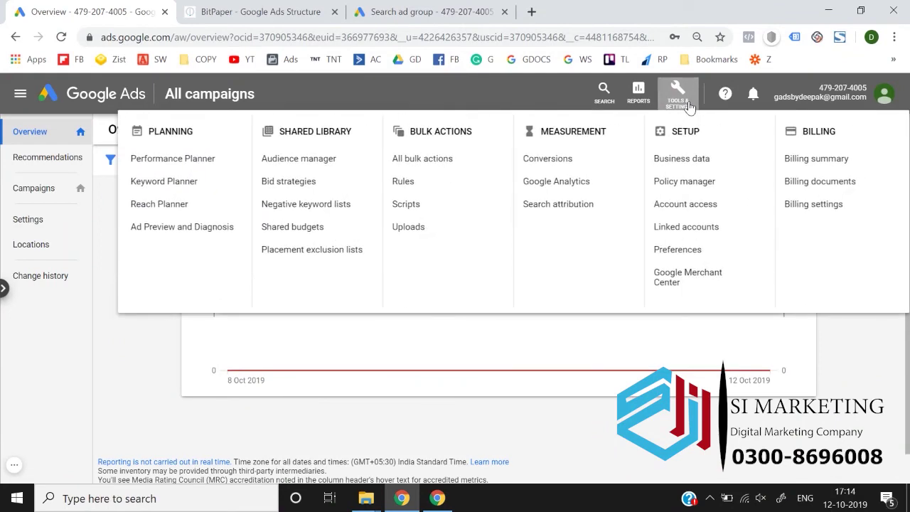
left_click(828, 210)
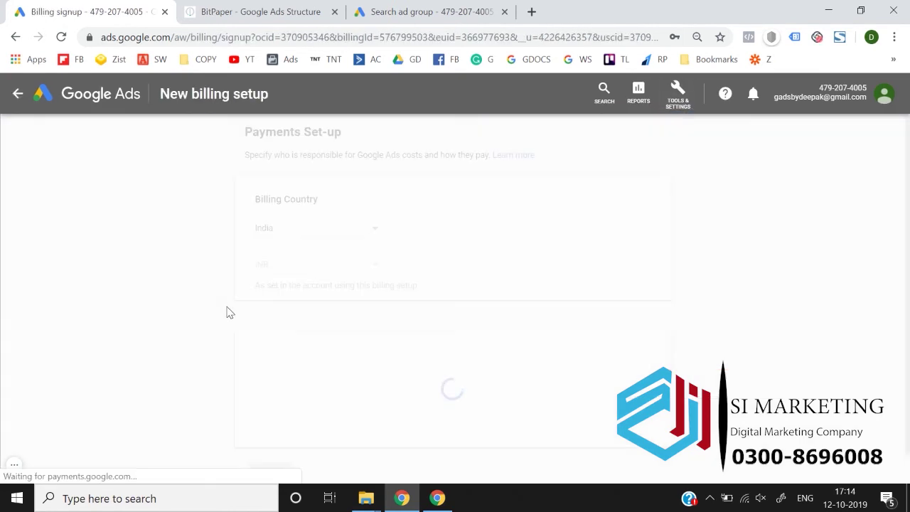
- Review the Payments Set-up form from billing country and customer info to how you pay and the payment method
scroll(179, 338, "down", 7)
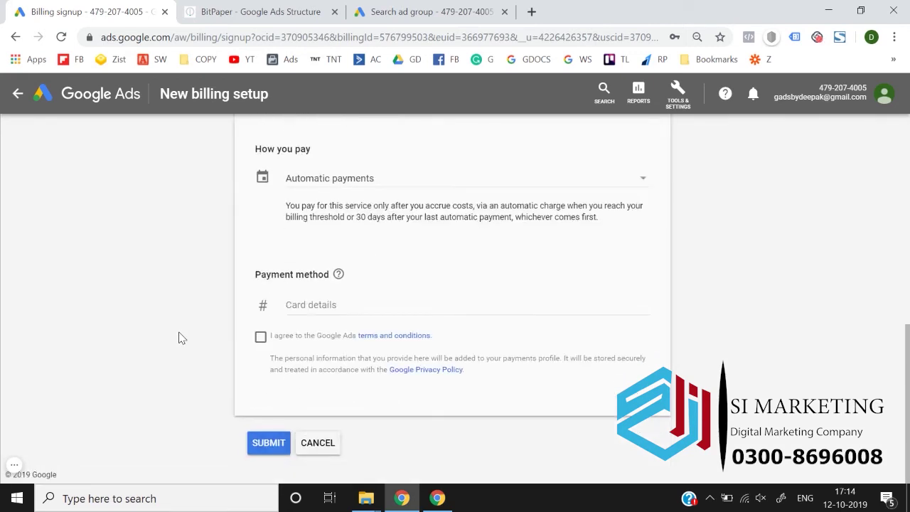
scroll(179, 337, "up", 2)
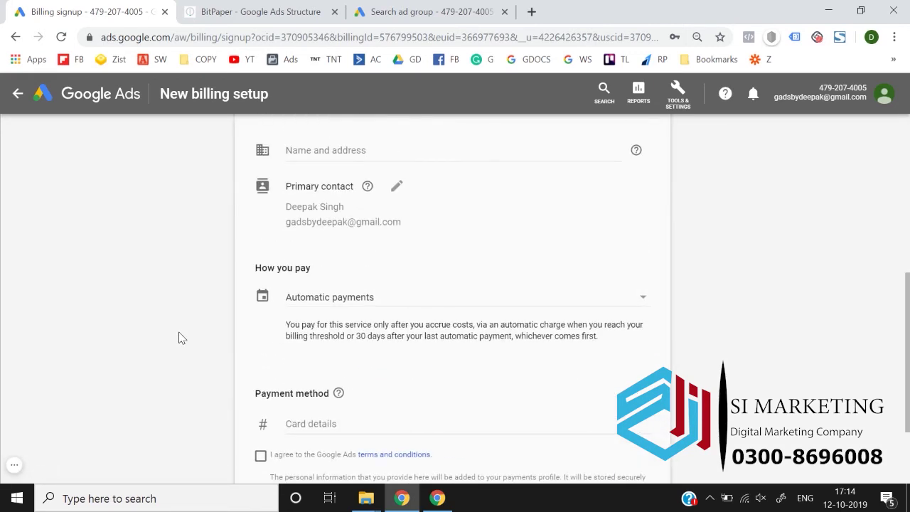
scroll(179, 338, "up", 5)
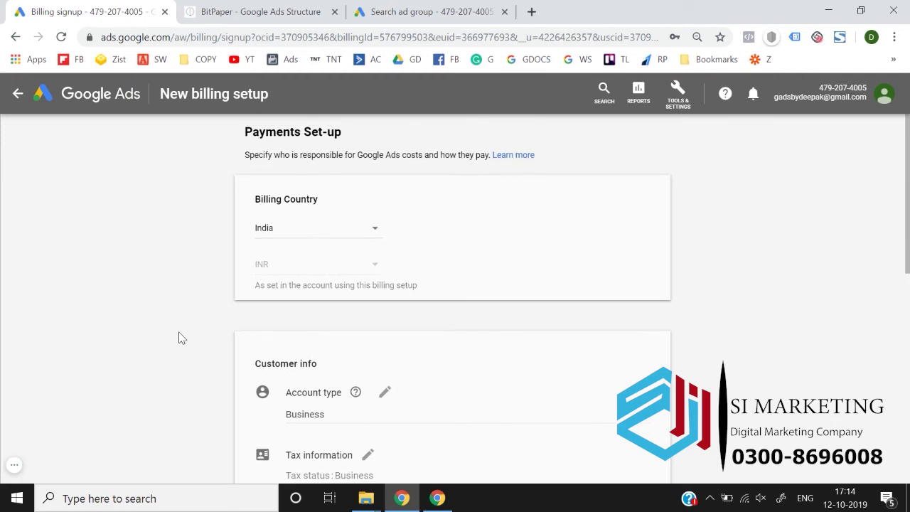
scroll(179, 337, "down", 1)
scroll(182, 326, "down", 3)
scroll(183, 328, "down", 5)
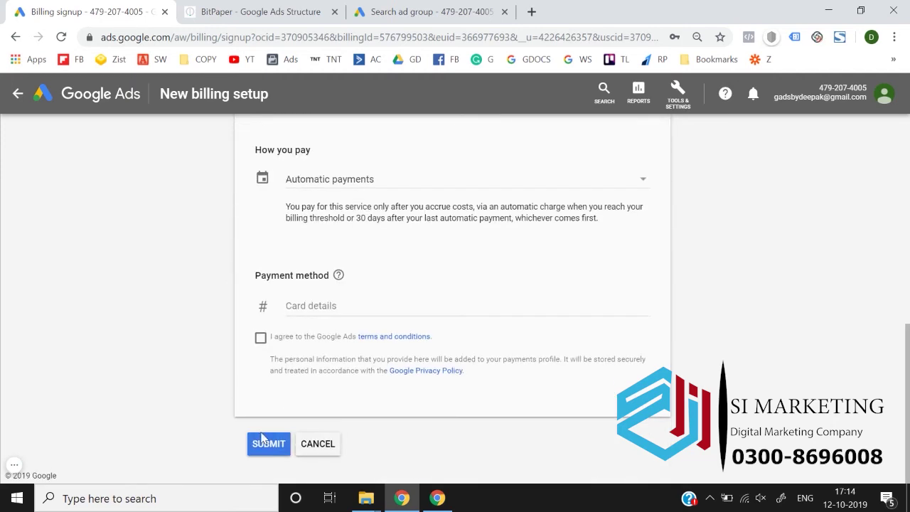
- Set how you pay to Manual payments in the billing setup
scroll(165, 399, "up", 1)
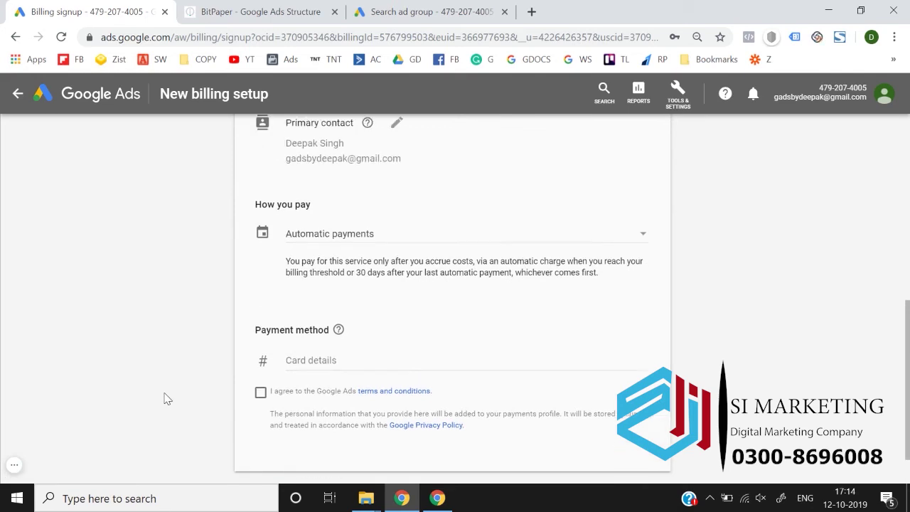
left_click(325, 239)
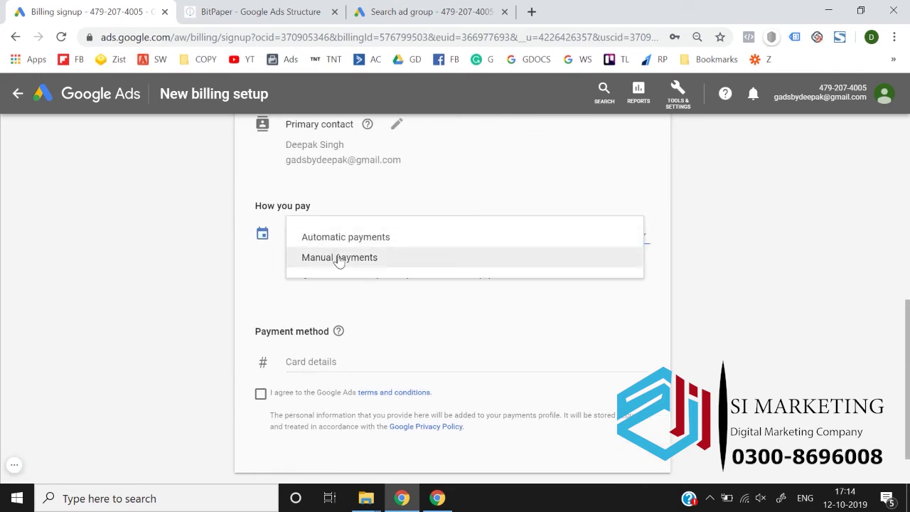
left_click(335, 258)
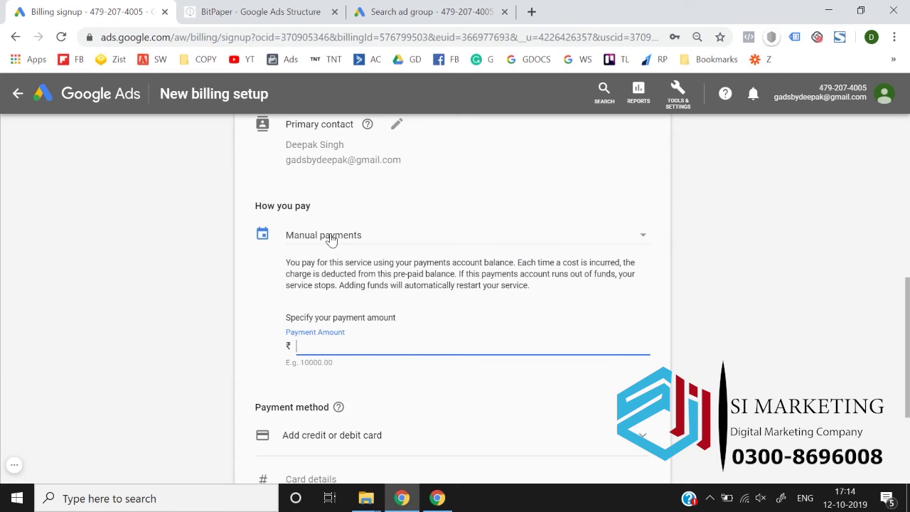
left_click(330, 239)
left_click(330, 238)
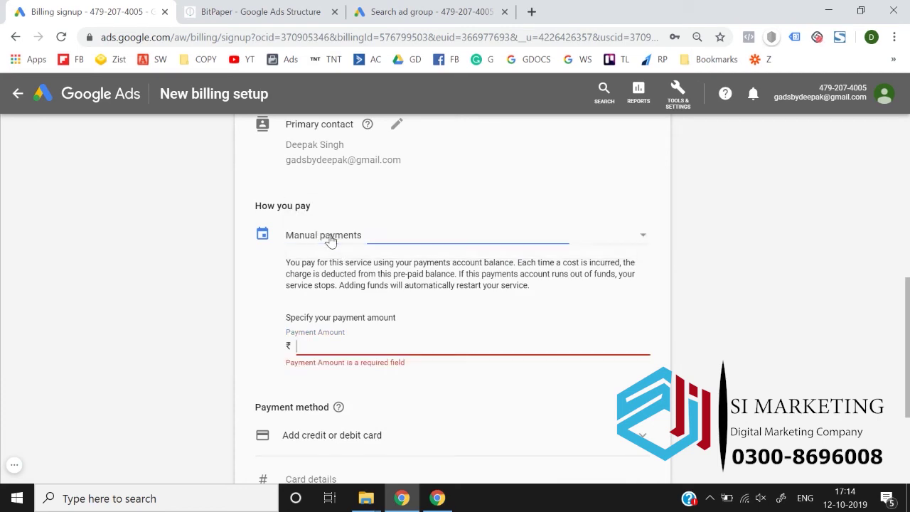
- Try a payment amount of ₹100, and replace it with ₹500
left_click(325, 349)
type("100")
left_click(150, 371)
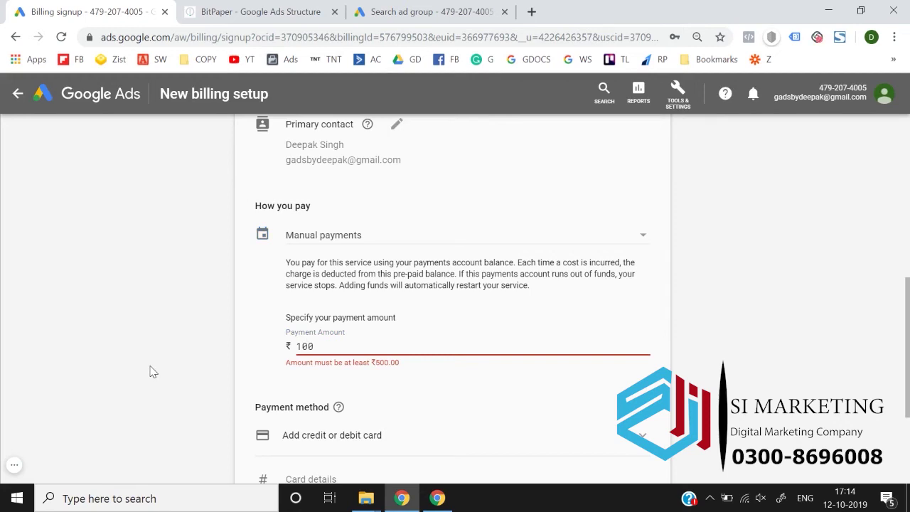
double_click(333, 349)
type("500")
left_click(220, 348)
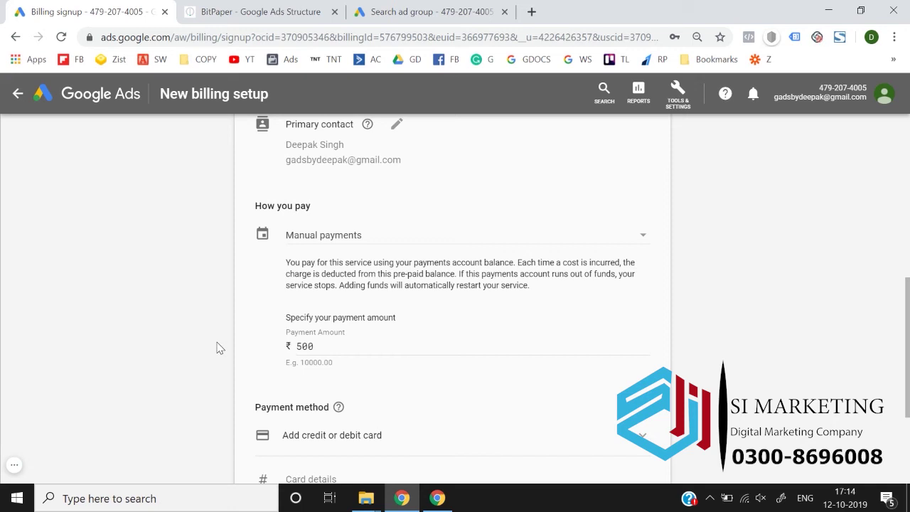
- Switch how you pay back to Automatic payments
left_click(337, 235)
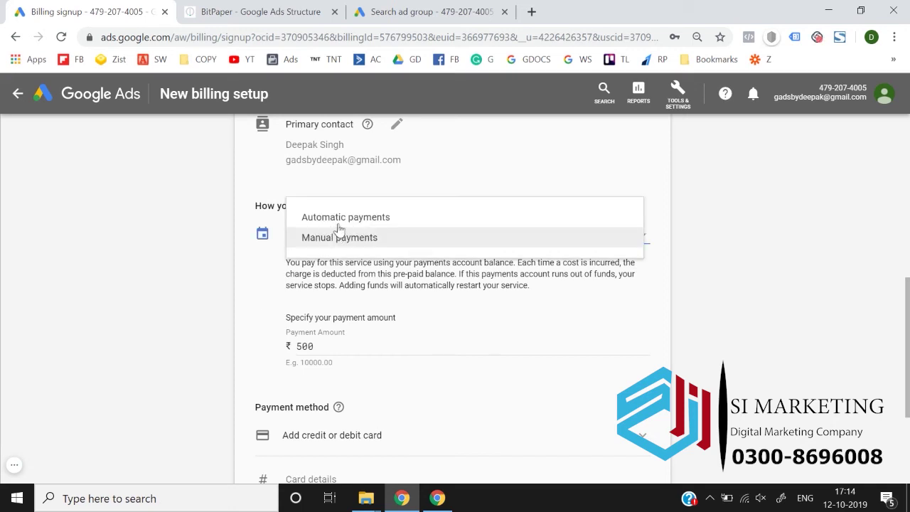
left_click(339, 223)
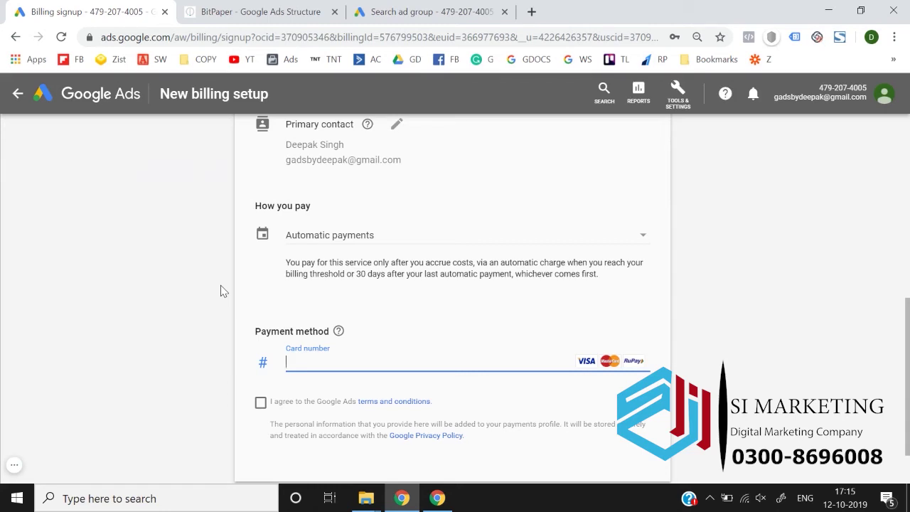
- Set how you pay to Manual payments in the billing setup
scroll(221, 291, "up", 2)
scroll(220, 290, "down", 2)
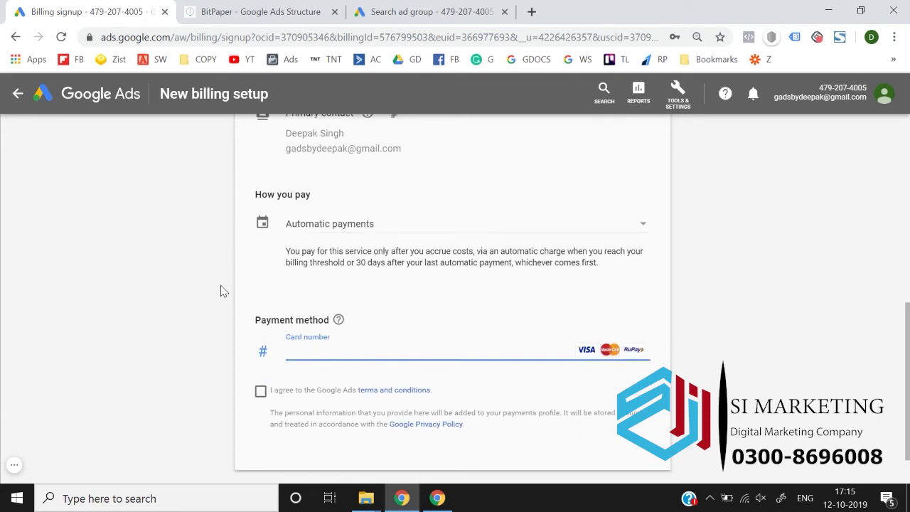
left_click(355, 226)
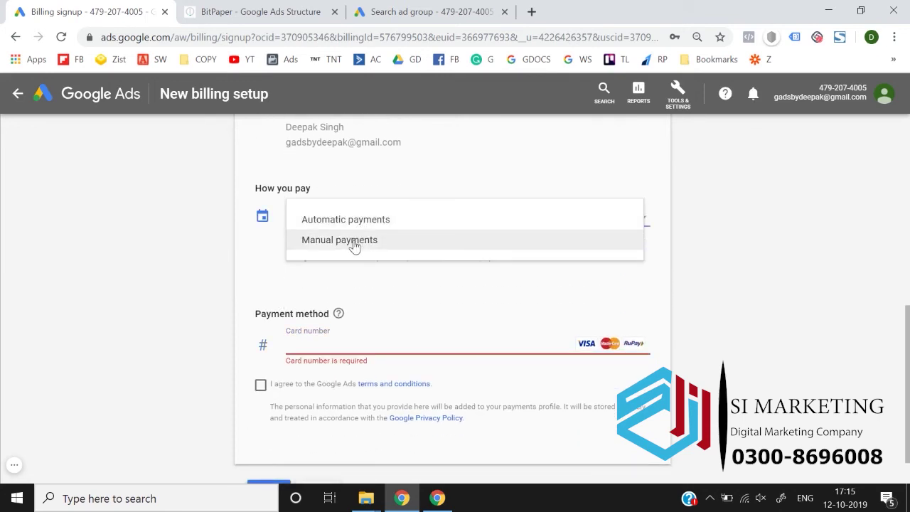
left_click(354, 242)
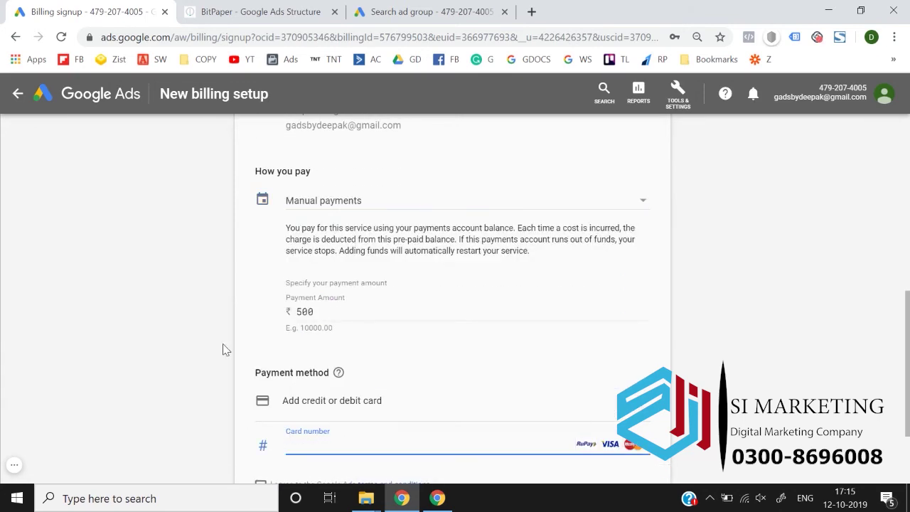
- Review the Payments Set-up form with Manual payments chosen, covering the payment amount, payment method, customer info and billing country
scroll(223, 348, "down", 2)
scroll(222, 349, "up", 10)
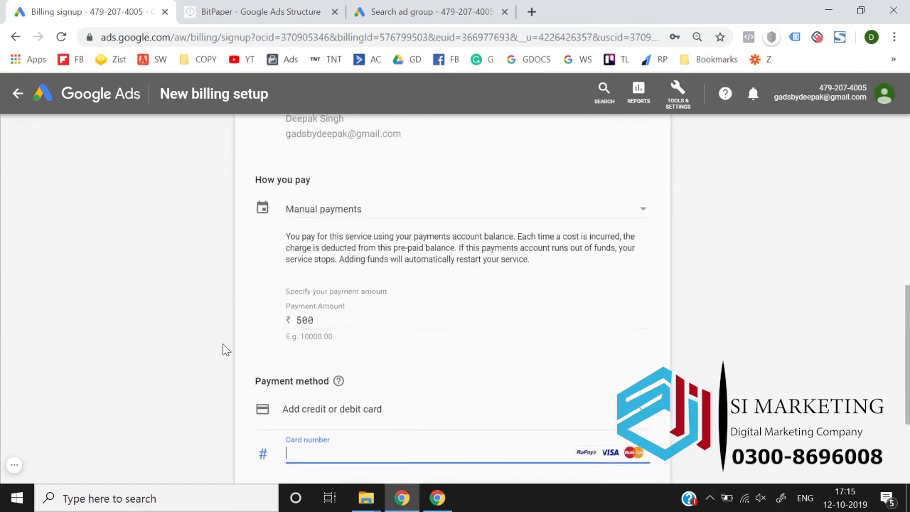
scroll(222, 345, "down", 6)
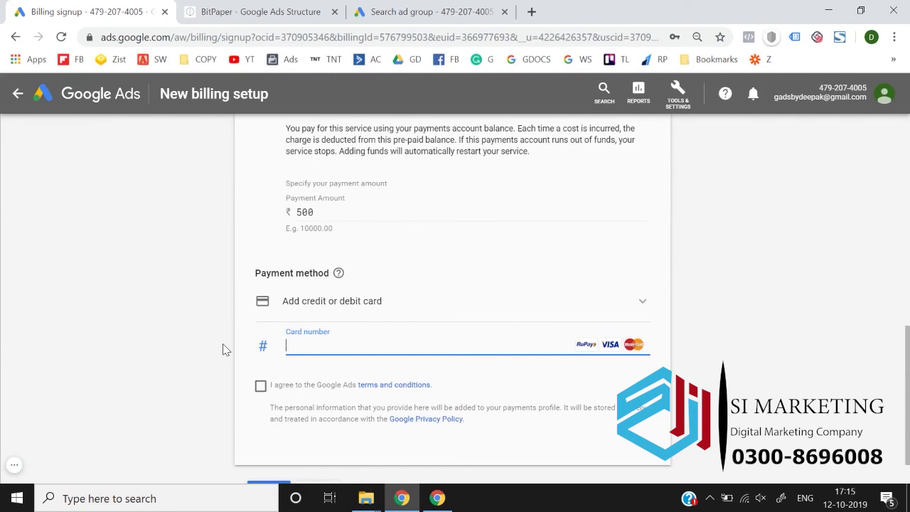
scroll(226, 349, "down", 1)
scroll(227, 349, "up", 10)
scroll(226, 348, "down", 2)
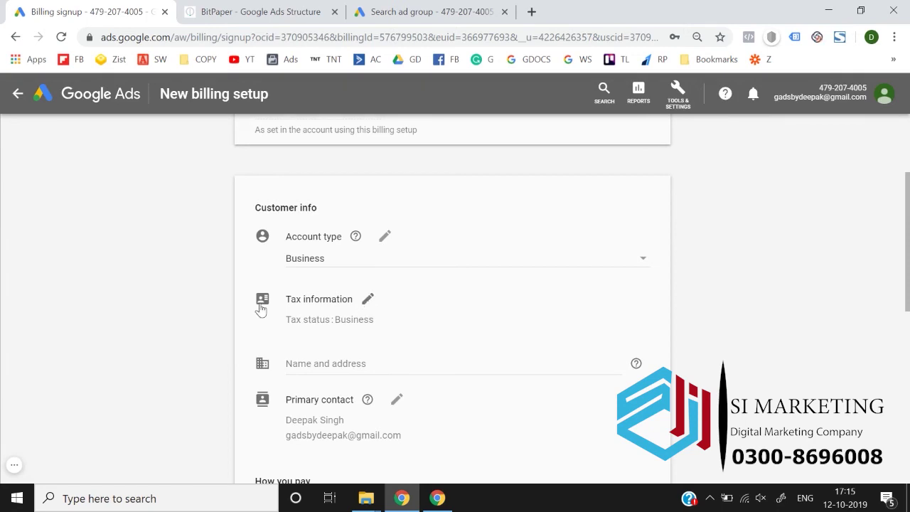
scroll(203, 318, "down", 3)
scroll(202, 318, "down", 2)
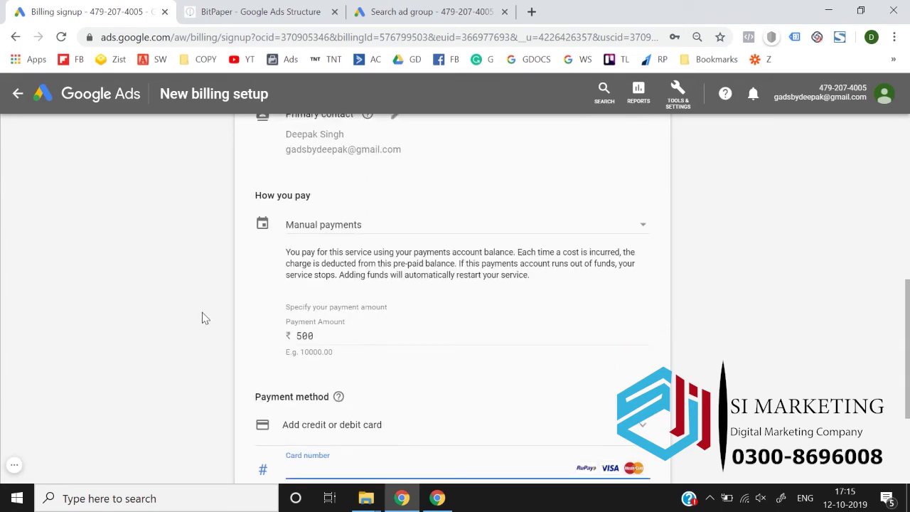
scroll(202, 317, "up", 10)
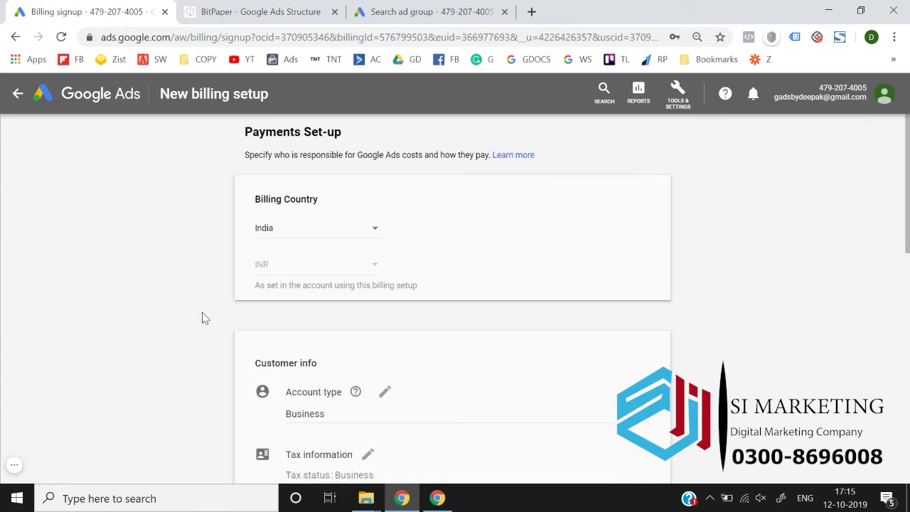
- Leave the billing setup, reopen it through the billing summary, and look over its how-you-pay and payment method sections
left_click(18, 93)
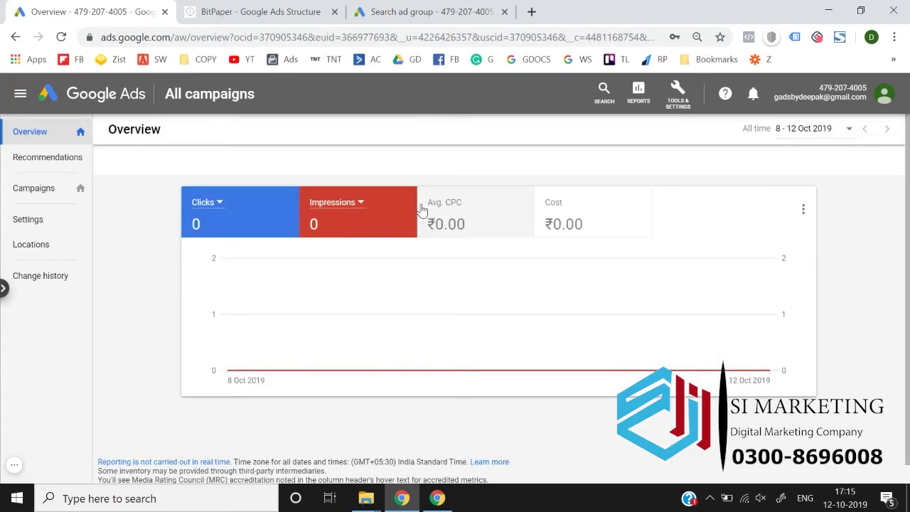
left_click(686, 89)
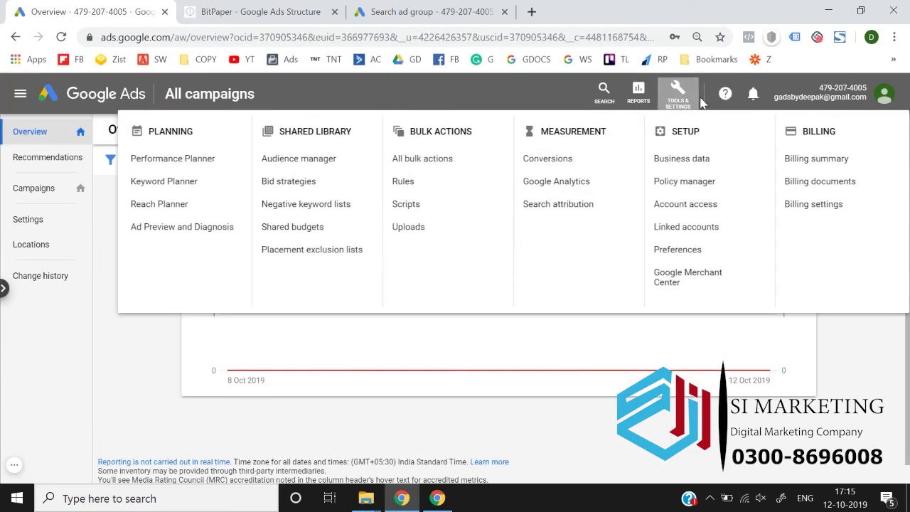
left_click(834, 165)
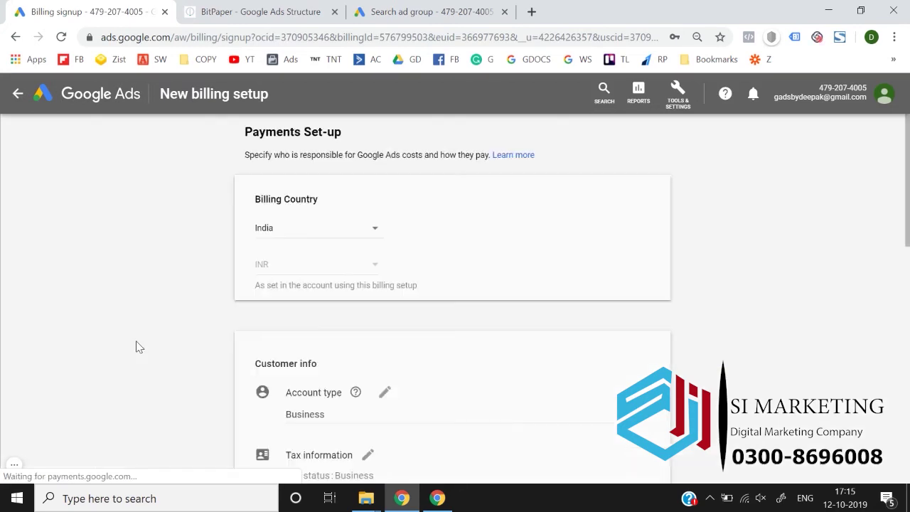
scroll(138, 347, "down", 4)
scroll(139, 347, "down", 2)
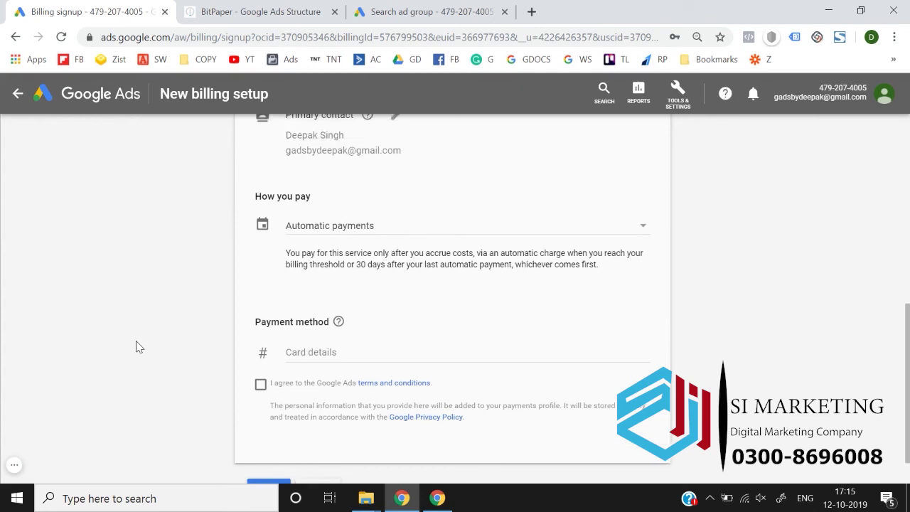
scroll(139, 347, "down", 4)
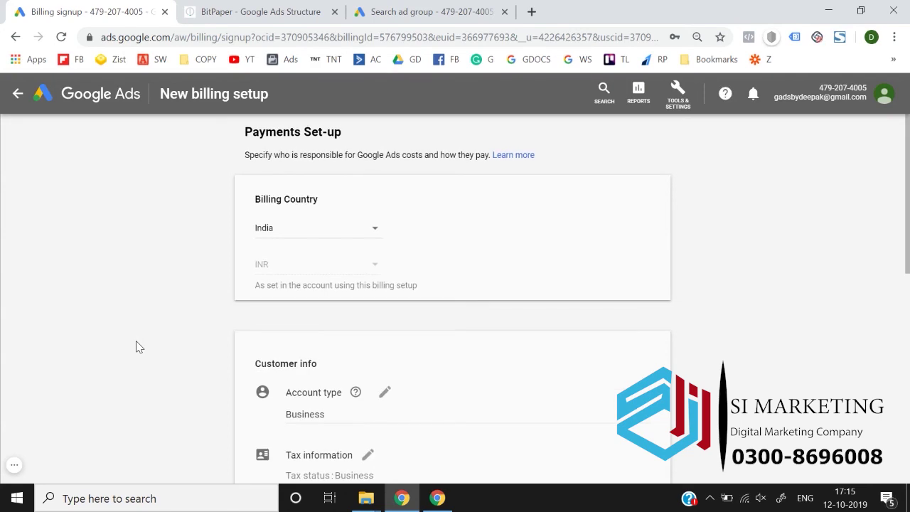
- Set the account type in the customer info to Individual and look through the rest of the form
scroll(205, 302, "down", 2)
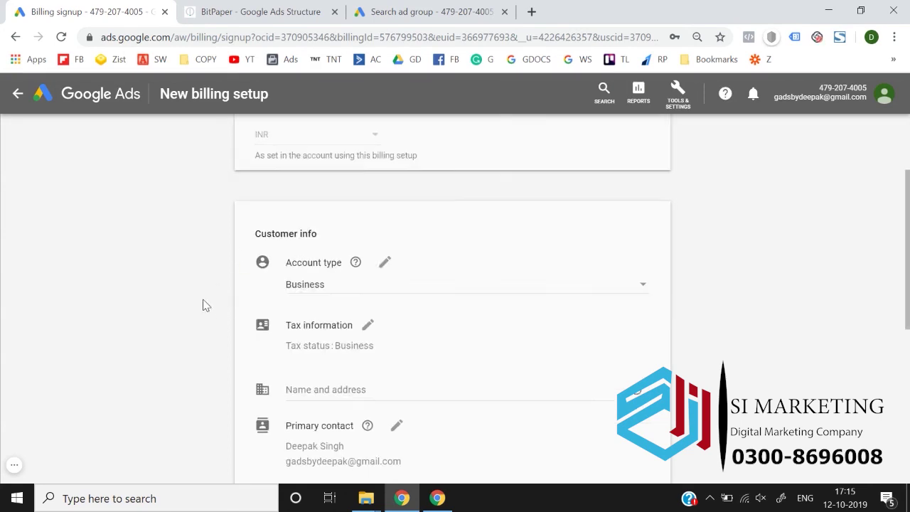
left_click(381, 245)
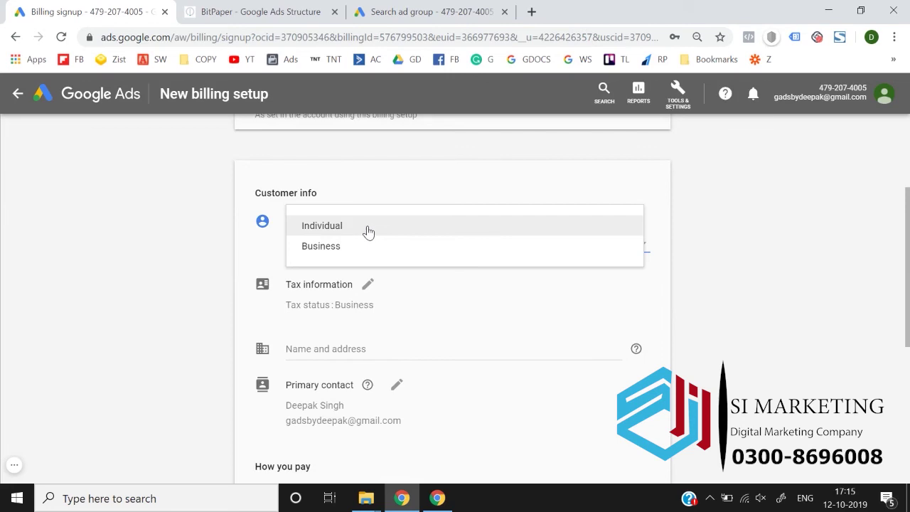
left_click(368, 232)
scroll(183, 287, "down", 8)
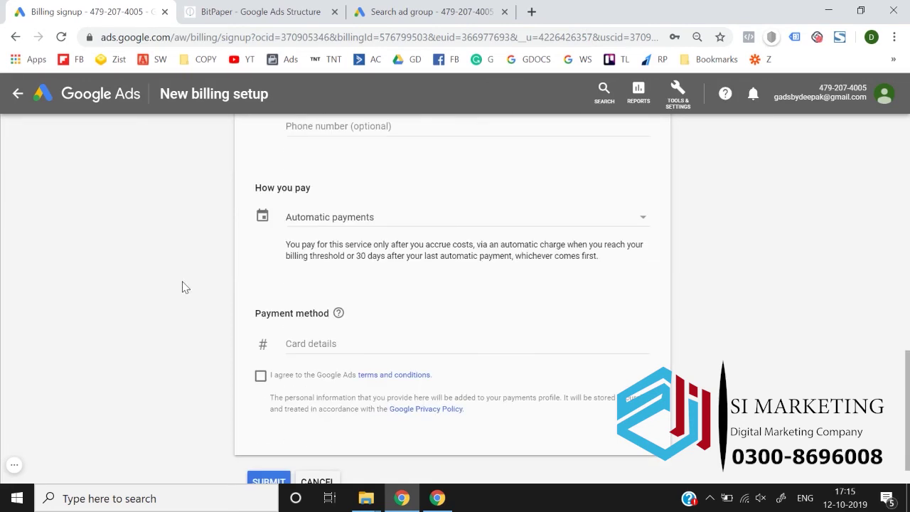
scroll(183, 287, "down", 1)
scroll(182, 286, "up", 9)
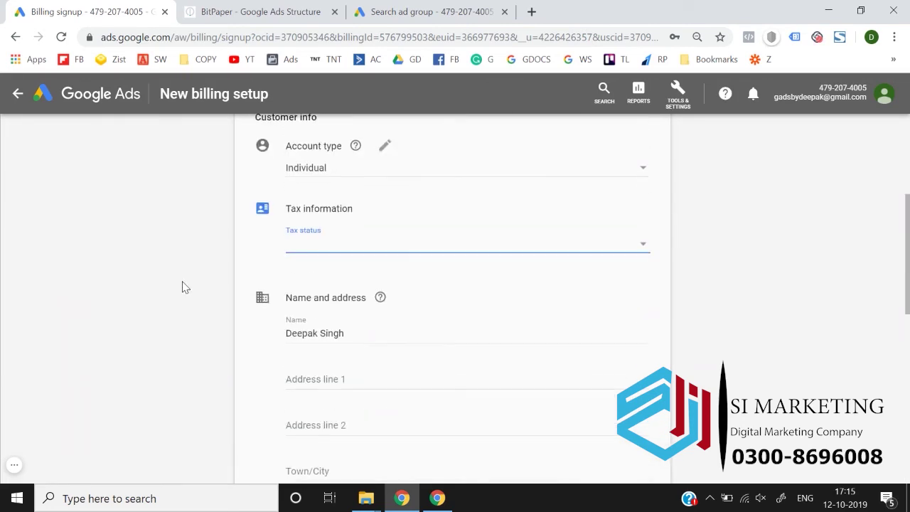
- Switch the account type to Business and back to Individual
left_click(372, 175)
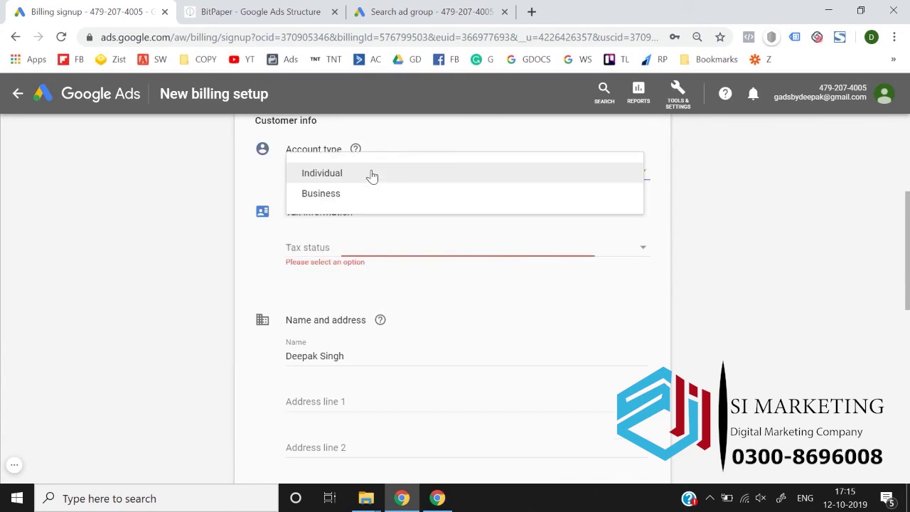
left_click(357, 196)
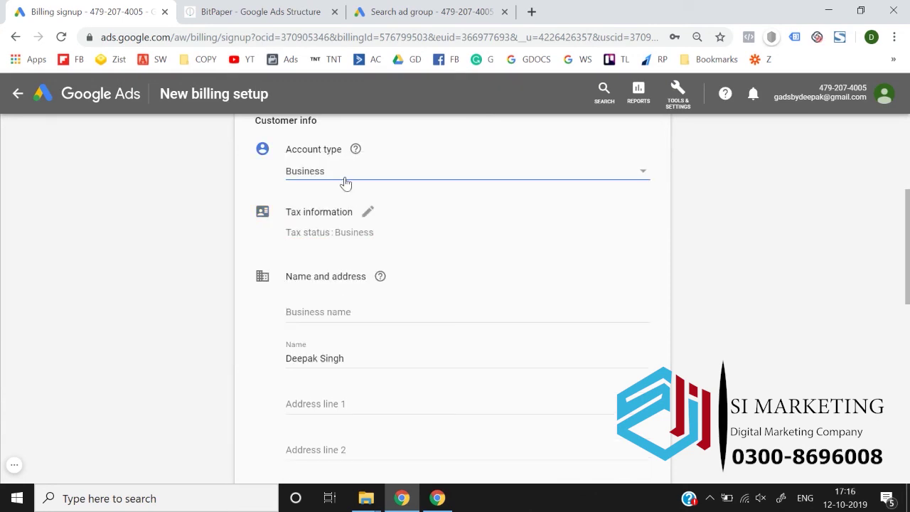
left_click(334, 181)
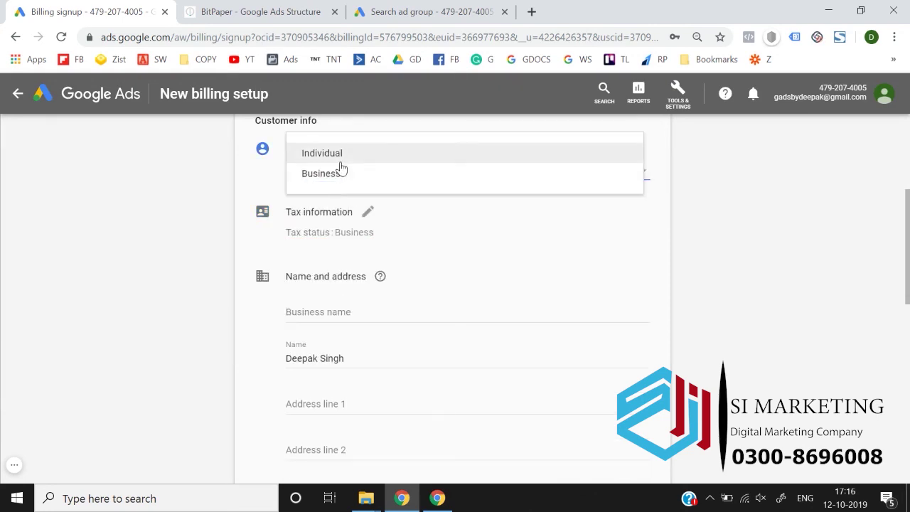
left_click(339, 155)
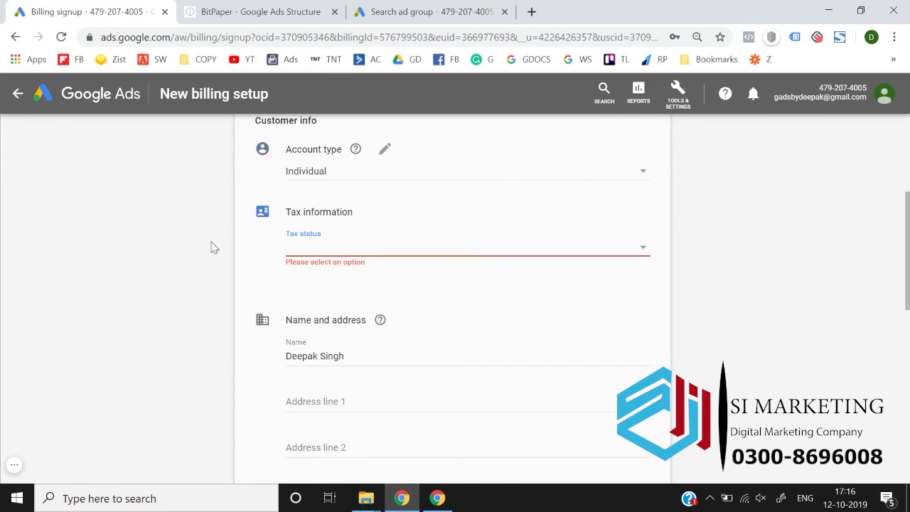
- Try Registered and Unregistered individual as the tax status, settle on Registered individual, and open the GST identification number entry
left_click(317, 234)
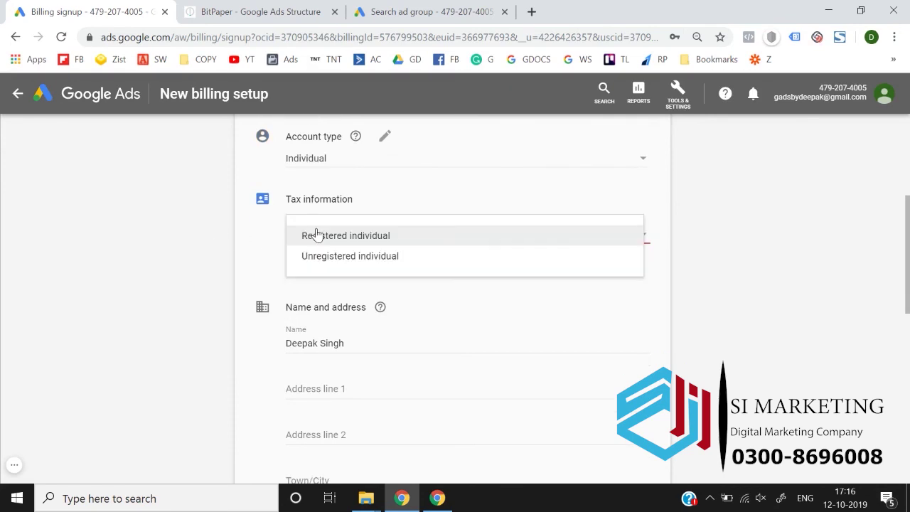
left_click(351, 238)
left_click(335, 240)
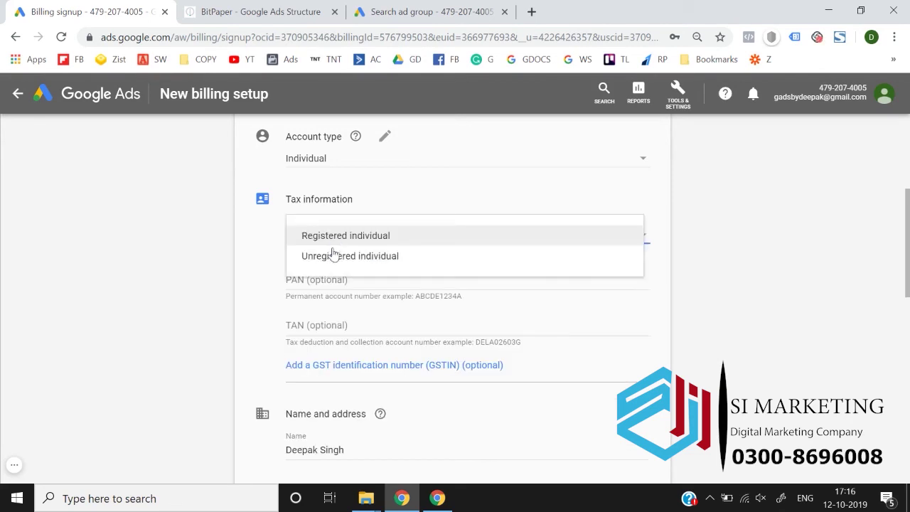
left_click(331, 262)
left_click(340, 243)
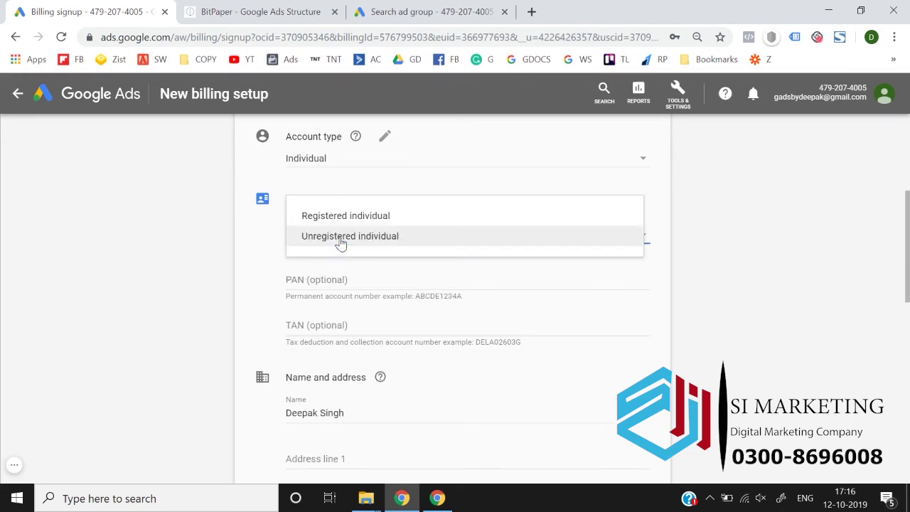
left_click(346, 215)
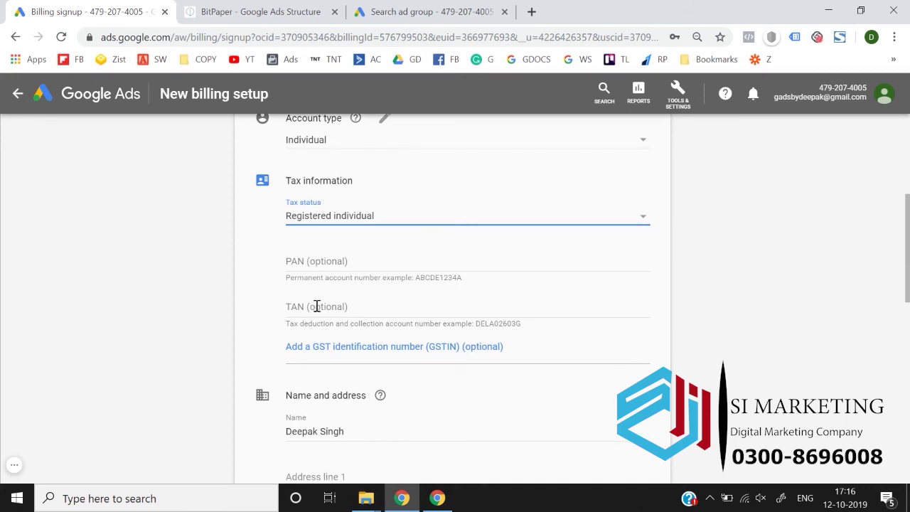
left_click(321, 346)
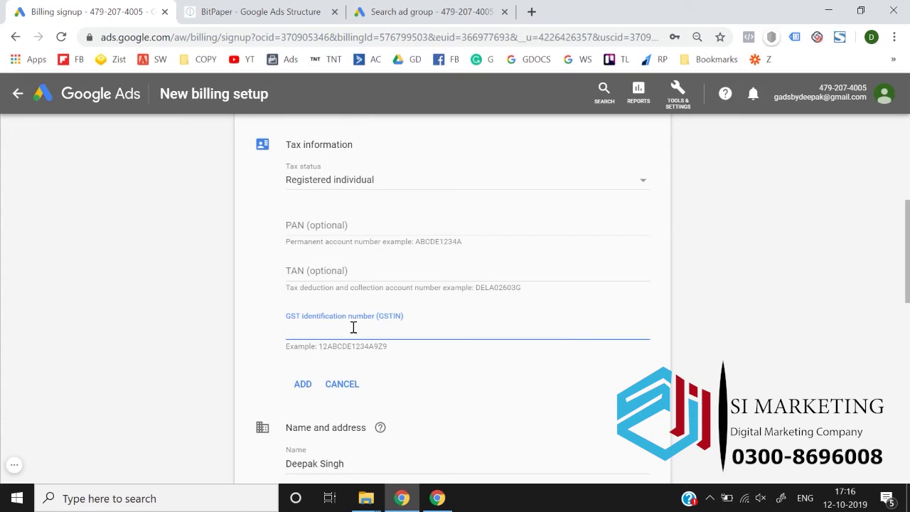
- Change how you pay from Automatic payments to Manual payments for the individual account
scroll(356, 327, "down", 5)
scroll(353, 332, "down", 3)
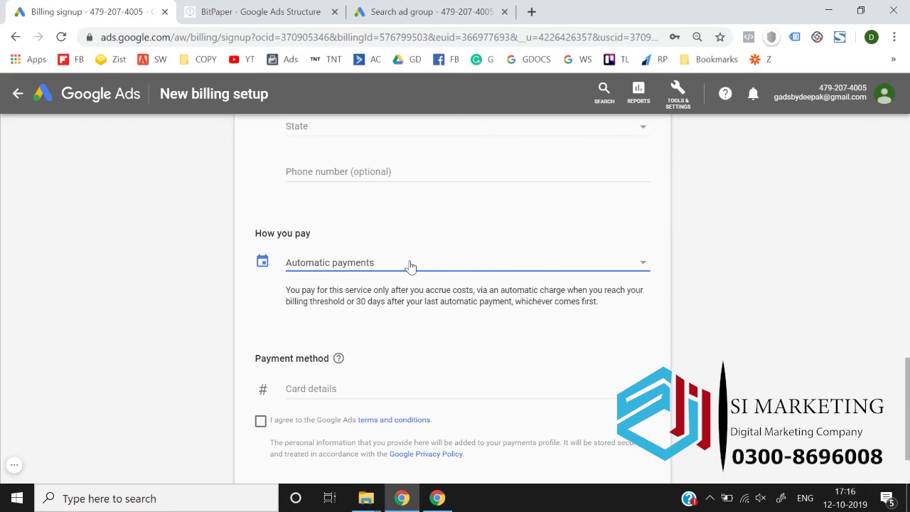
left_click(406, 264)
left_click(408, 271)
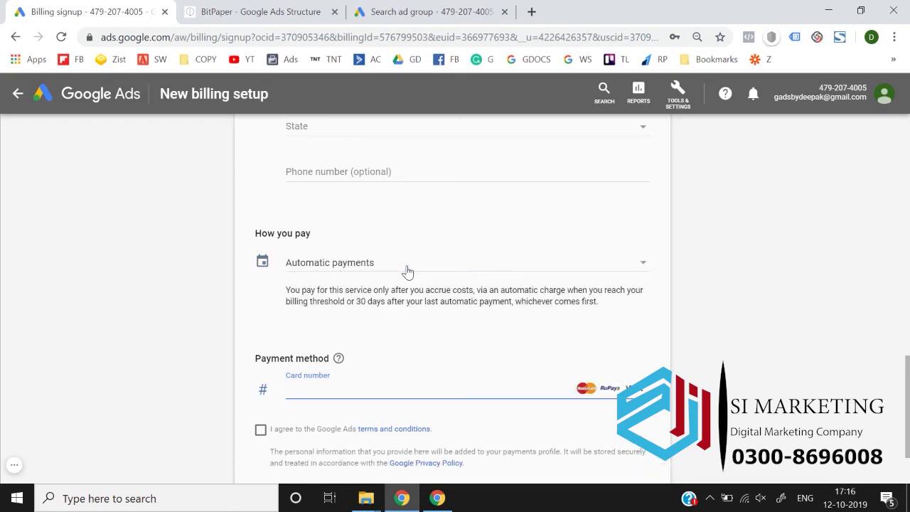
left_click(407, 267)
left_click(402, 291)
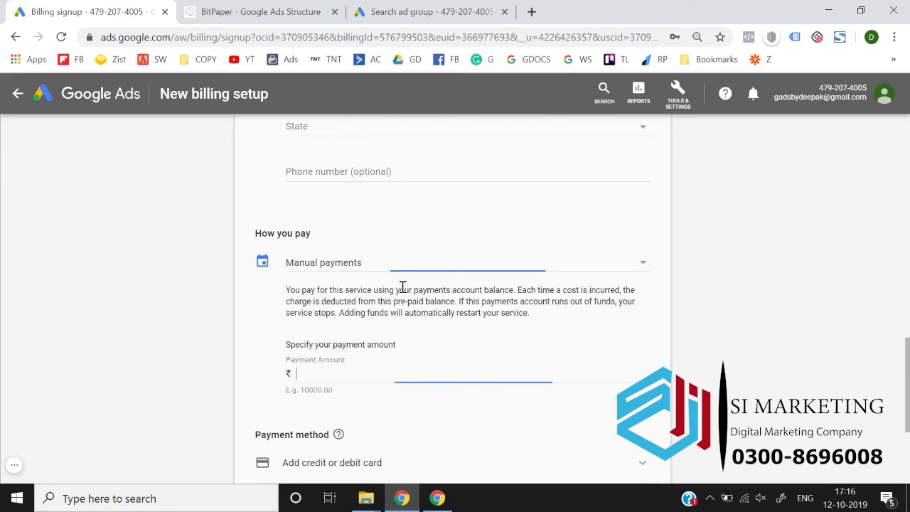
- Review the payment amount, payment method and name and address fields, and return to the campaigns overview
scroll(152, 356, "down", 2)
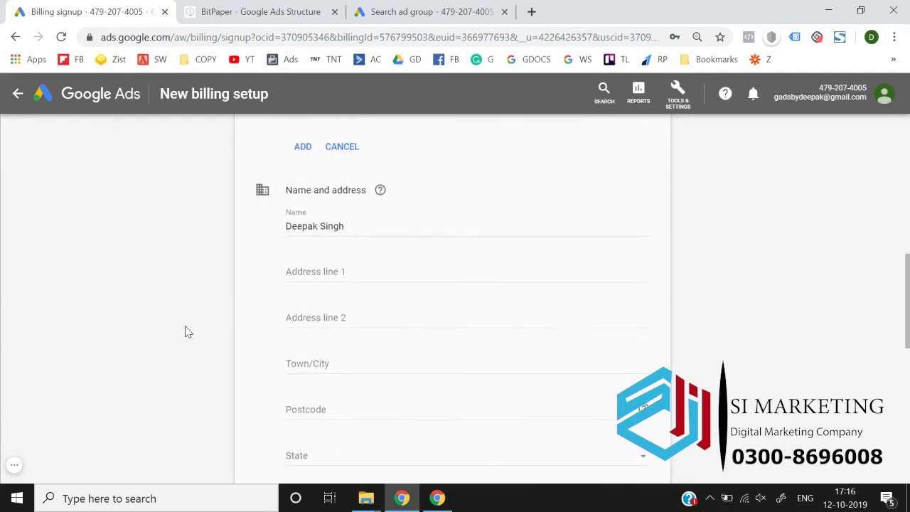
scroll(185, 332, "down", 1)
scroll(185, 332, "up", 1)
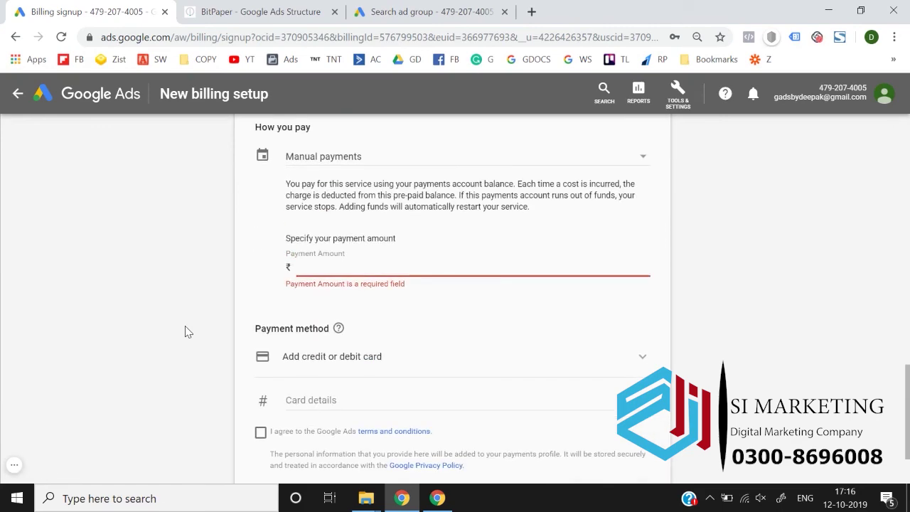
scroll(185, 332, "up", 10)
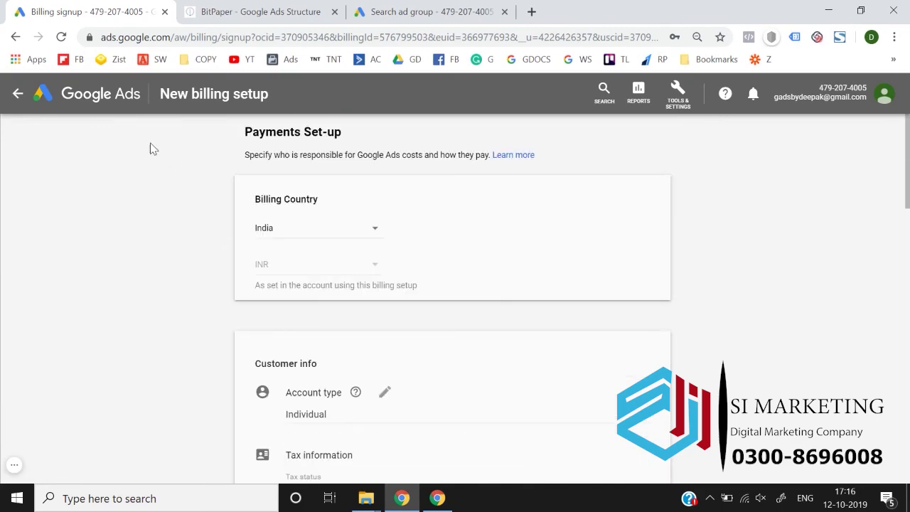
left_click(19, 95)
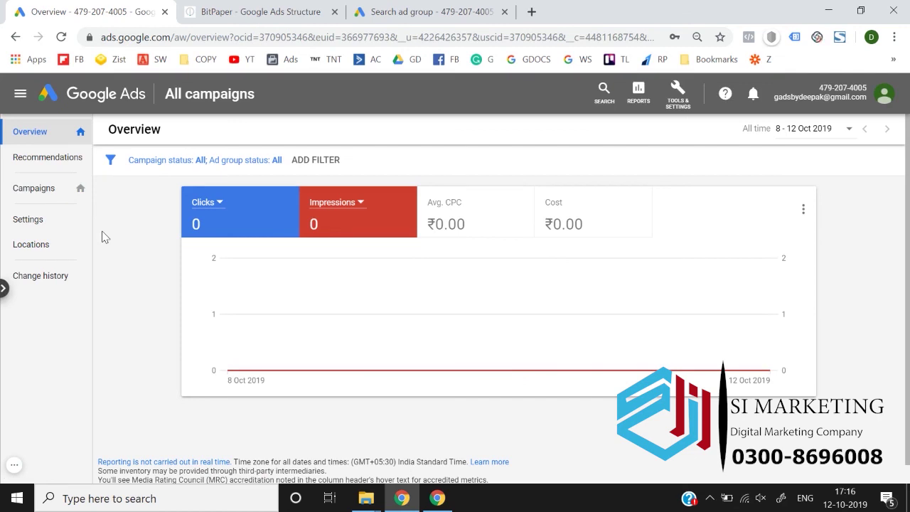
- Switch to the BitPaper whiteboard to look at the sketch on page 3, and return to Google Ads
left_click(227, 10)
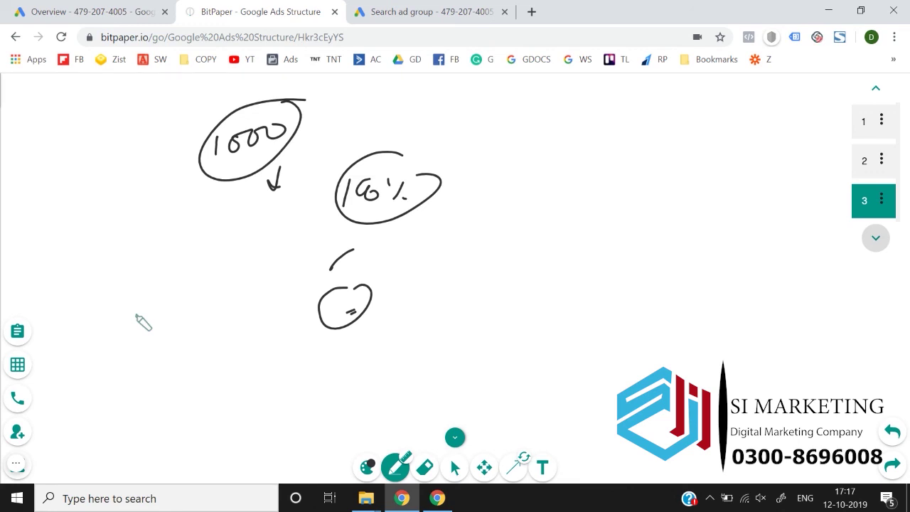
left_click(128, 13)
- Open the billing settings, review the Payments Set-up form down to the payment method, and return to the campaigns overview
left_click(672, 106)
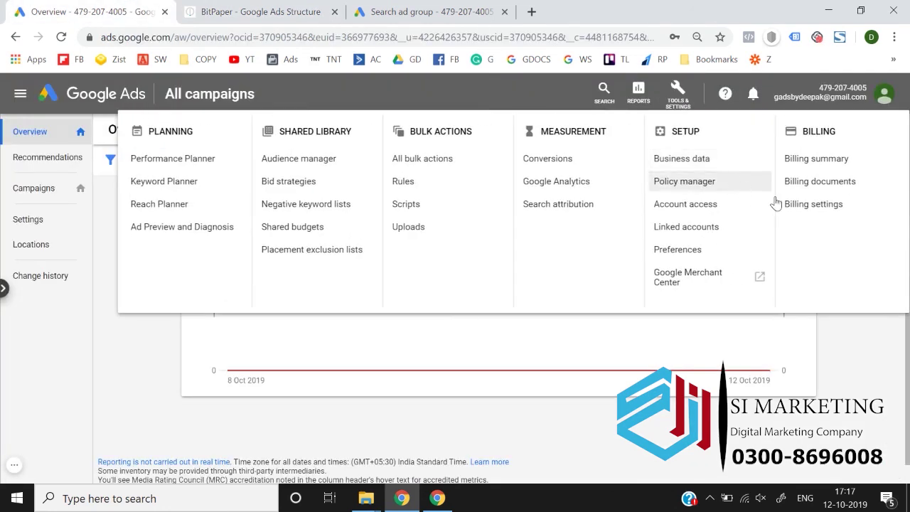
left_click(847, 203)
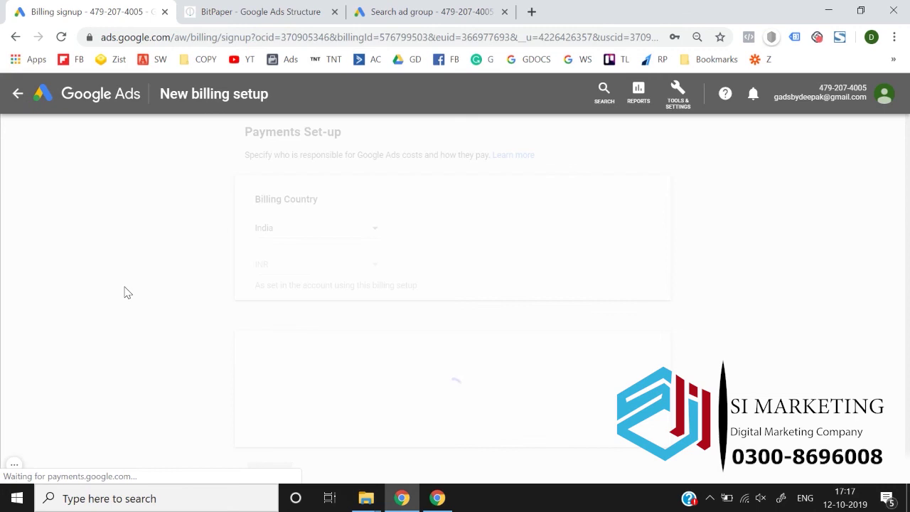
scroll(147, 344, "down", 5)
scroll(146, 344, "down", 2)
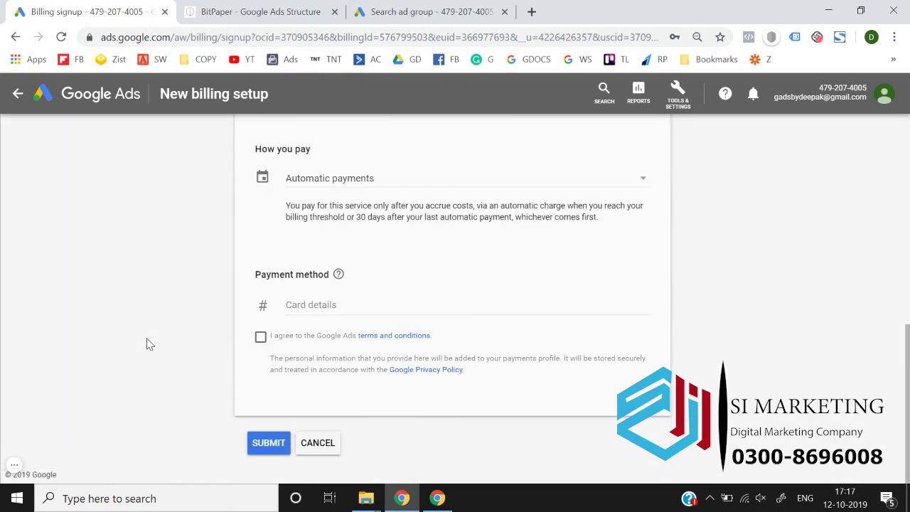
scroll(147, 343, "up", 7)
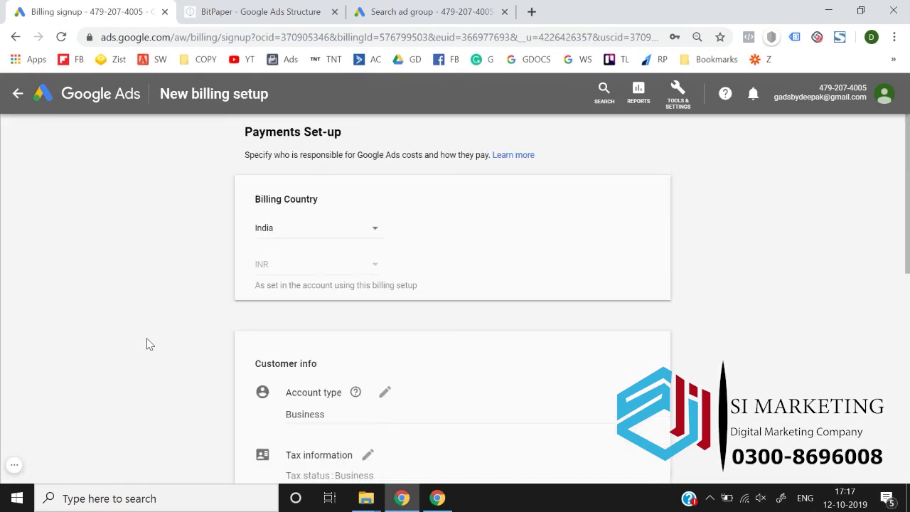
left_click(17, 95)
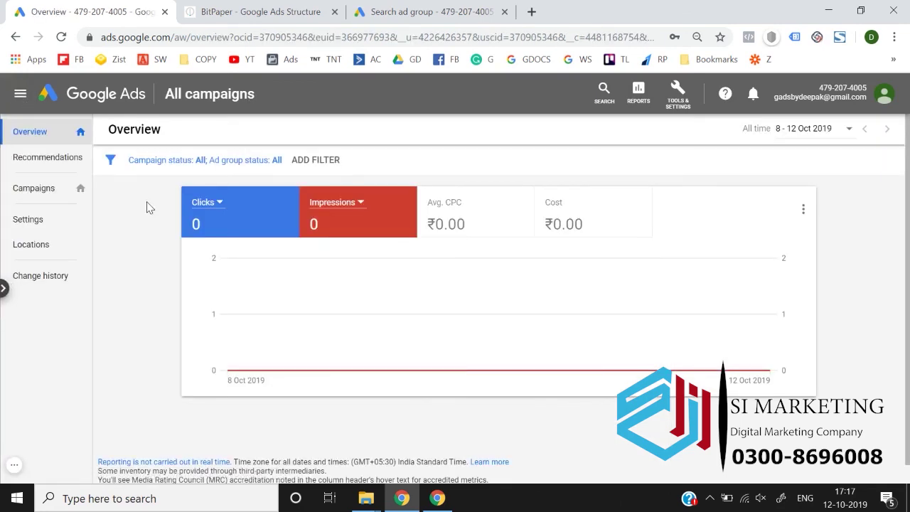
left_click(14, 464)
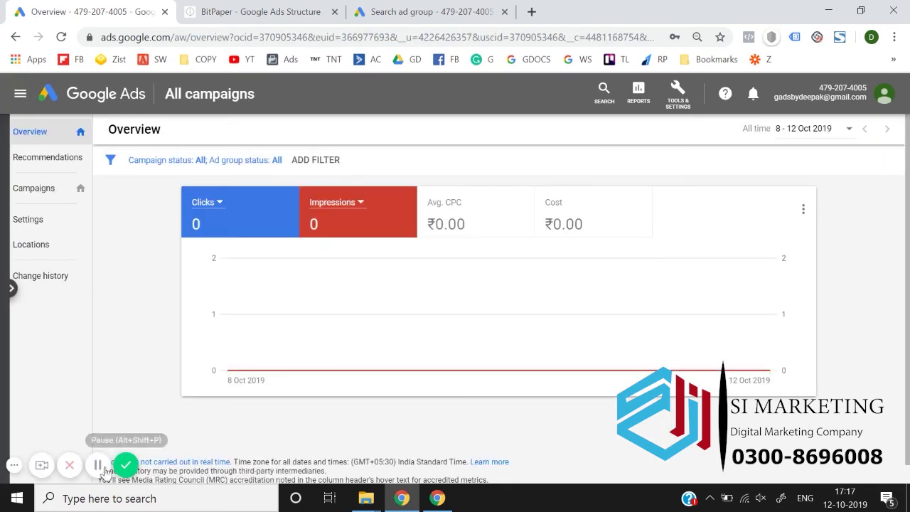